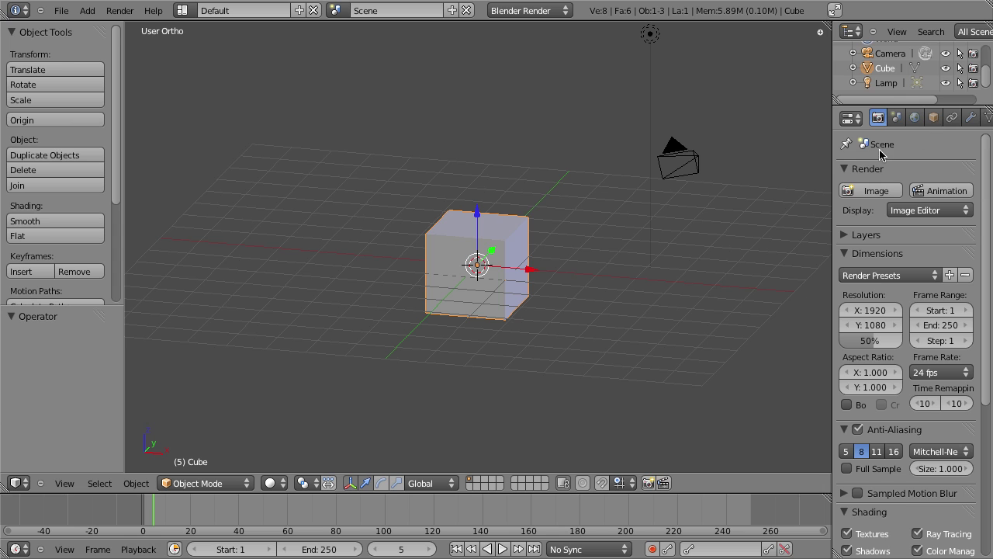
Widen the Properties editor and show the Cube's empty Modifiers tab with the Add Modifier list
{"action": "left_click_drag", "start_coordinate": [831, 143], "coordinate": [785, 141]}
{"action": "left_click", "coordinate": [923, 119]}
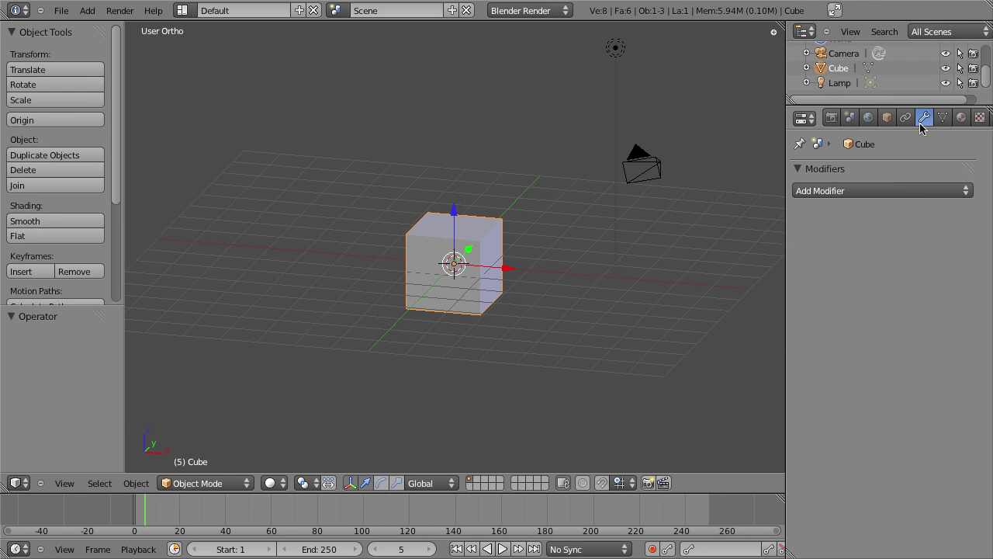
{"action": "left_click", "coordinate": [880, 191]}
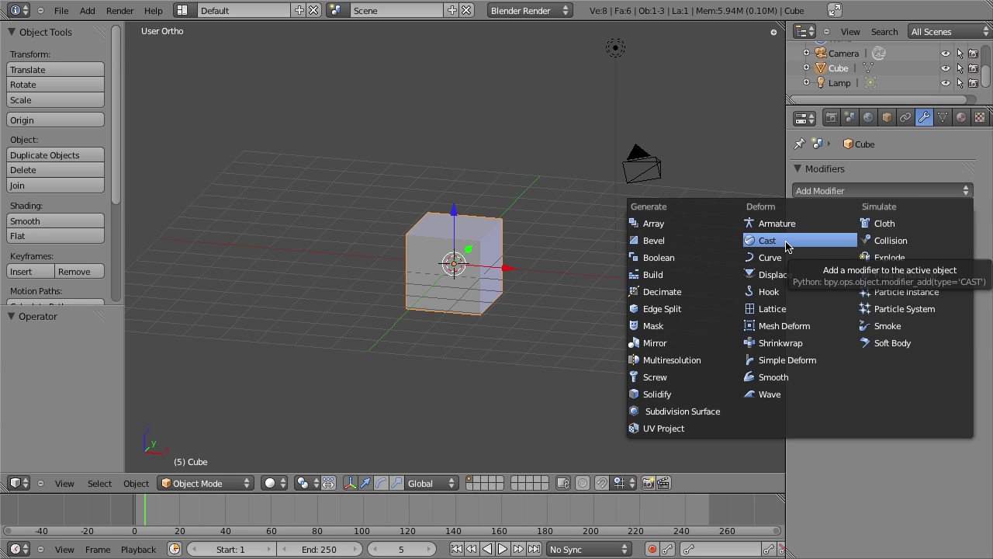
{"action": "scroll", "coordinate": [438, 305], "scroll_direction": "up", "scroll_amount": 2}
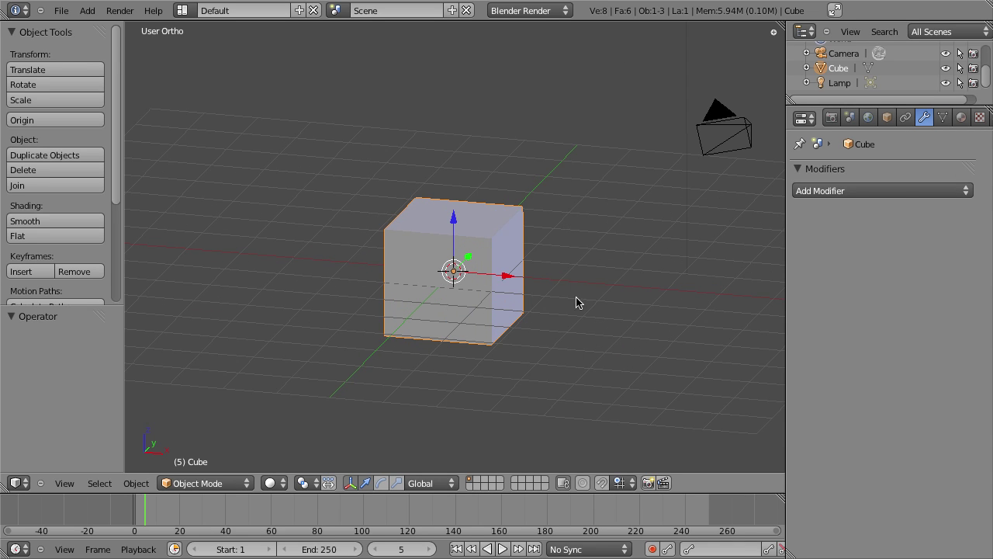
Add a Cast modifier to the cube with cast type Sphere and Factor 0.5
{"action": "left_click", "coordinate": [858, 192]}
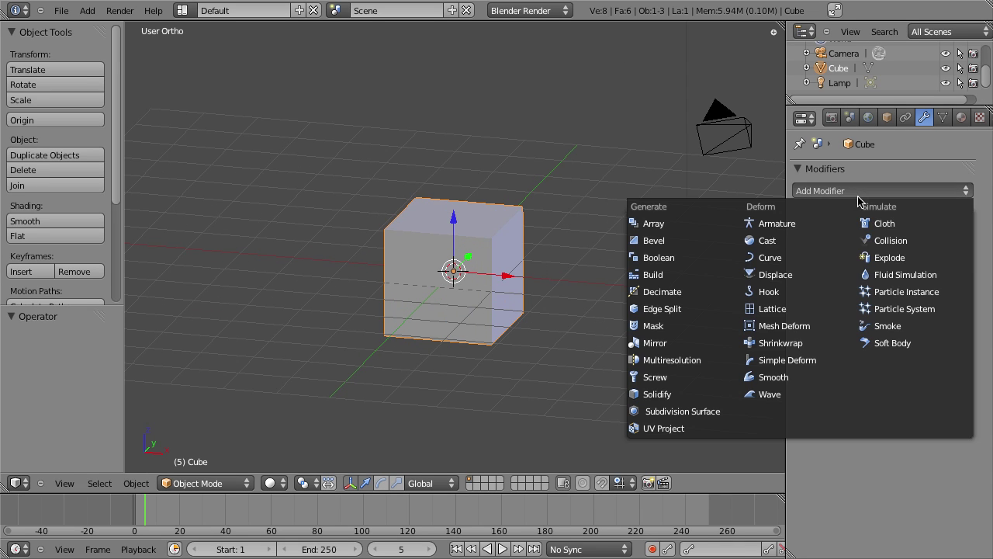
{"action": "left_click", "coordinate": [763, 242]}
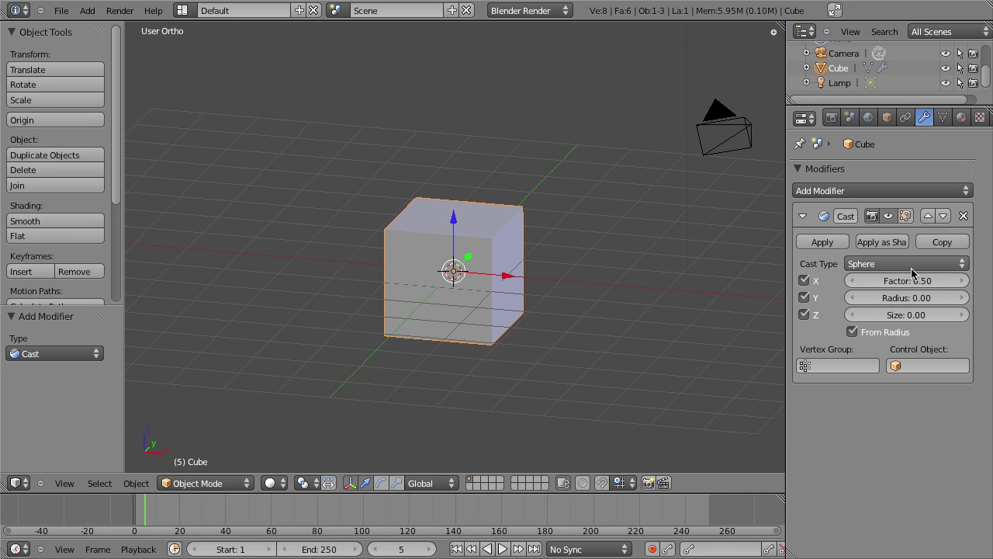
{"action": "left_click_drag", "start_coordinate": [785, 261], "coordinate": [758, 264]}
{"action": "left_click", "coordinate": [857, 264]}
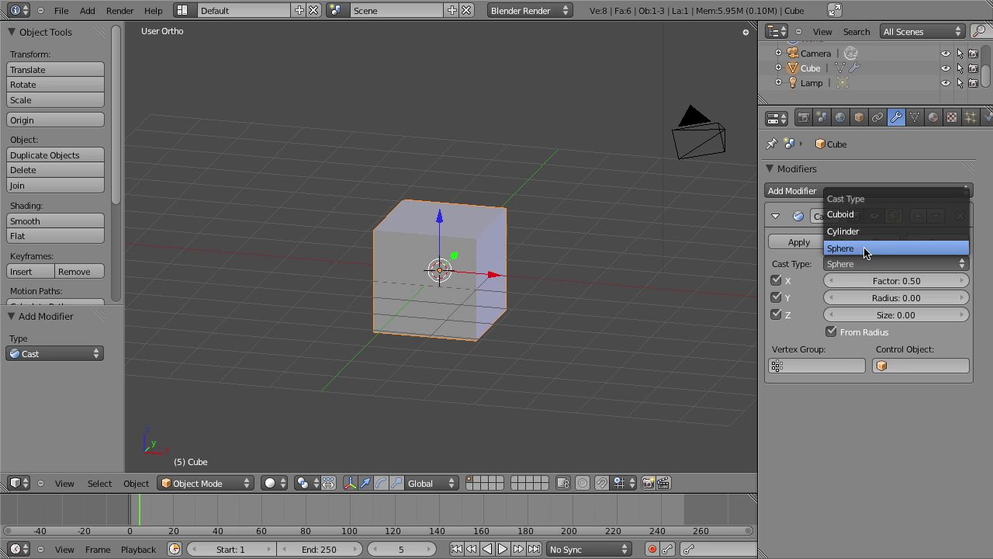
{"action": "left_click_drag", "start_coordinate": [939, 281], "coordinate": [912, 280]}
{"action": "left_click", "coordinate": [941, 281]}
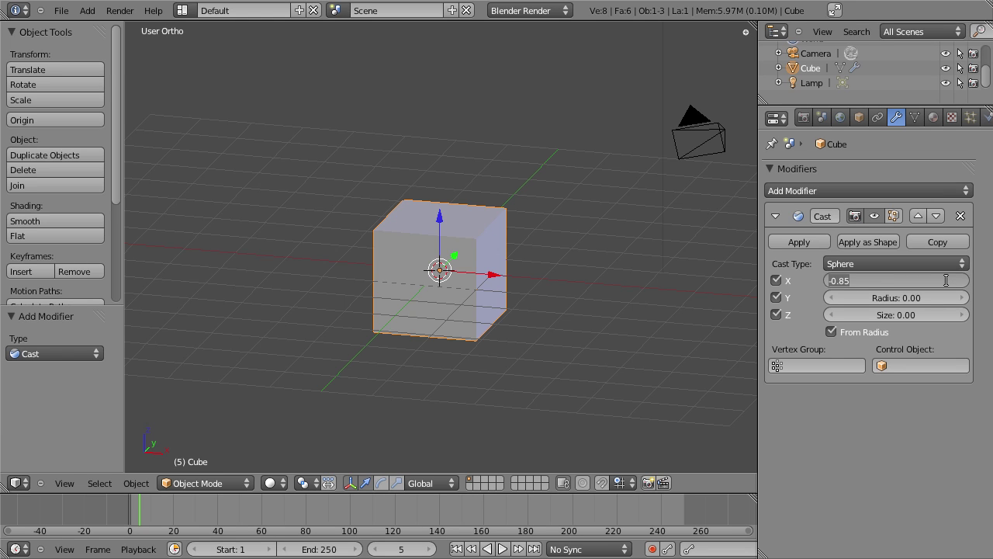
{"action": "type", "text": "0.5"}
{"action": "key", "text": "Return"}
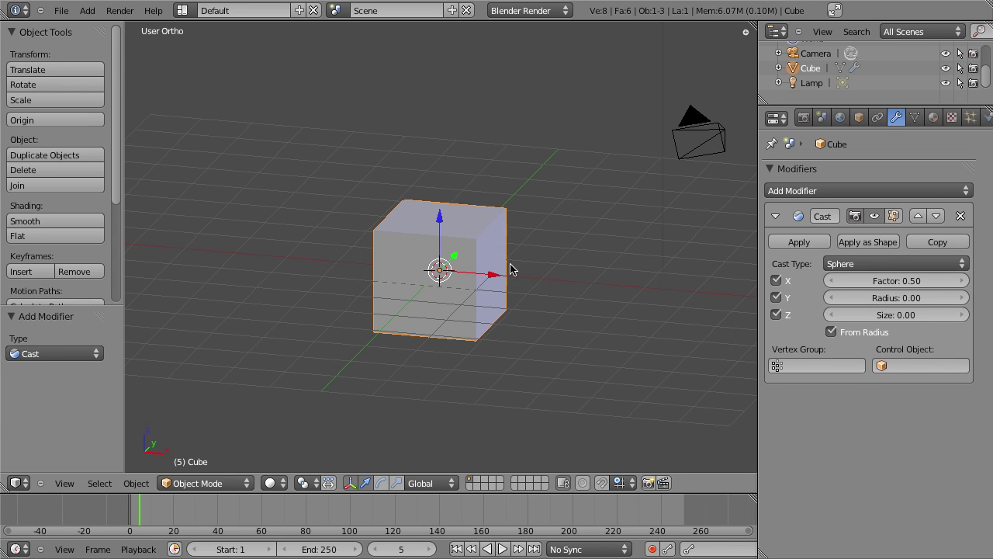
Subdivide the cube's mesh in Edit Mode with 6 cuts, then return to Object Mode
{"action": "key", "text": "Tab"}
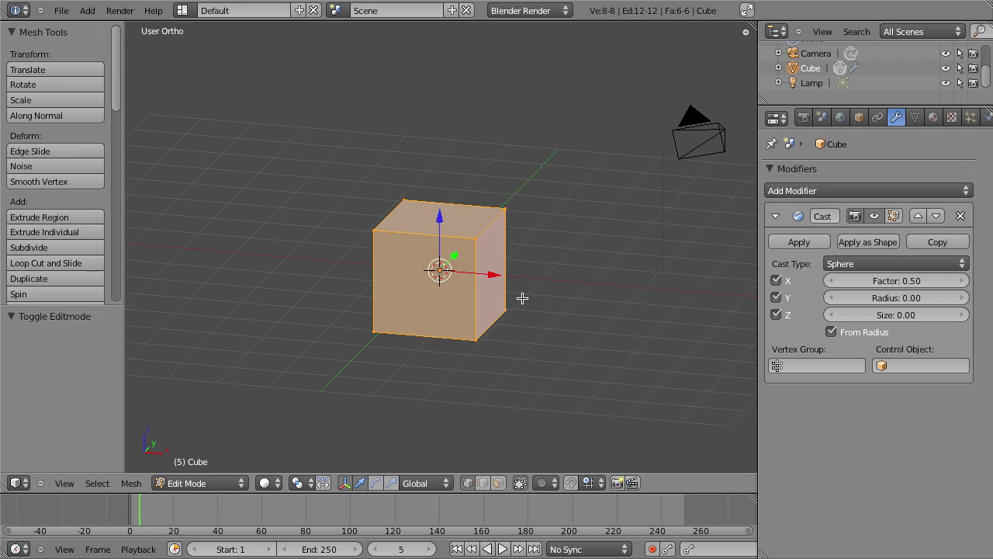
{"action": "key", "text": "w"}
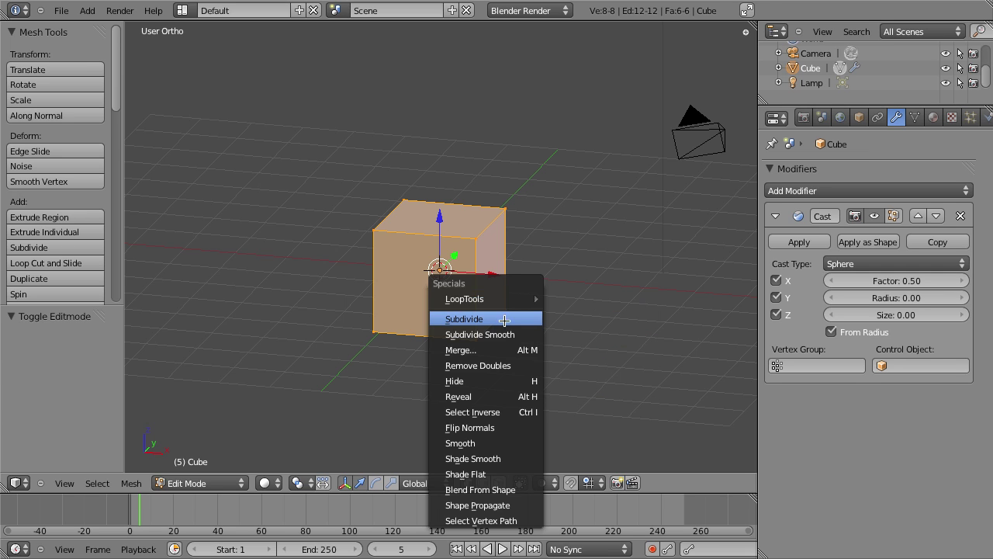
{"action": "left_click", "coordinate": [503, 318]}
{"action": "left_click", "coordinate": [88, 355]}
{"action": "left_click", "coordinate": [89, 355]}
{"action": "left_click", "coordinate": [89, 354]}
{"action": "left_click", "coordinate": [88, 354]}
{"action": "left_click", "coordinate": [89, 355]}
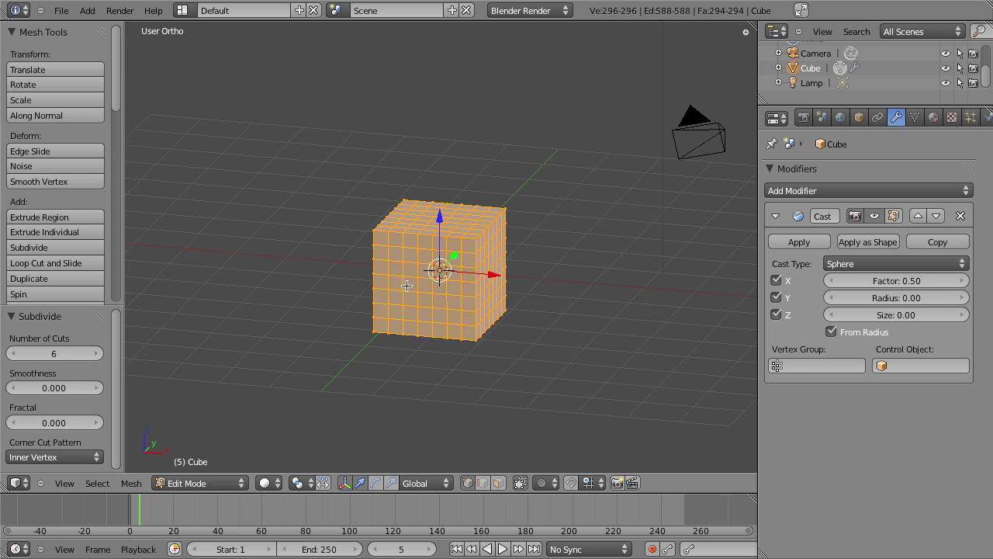
{"action": "scroll", "coordinate": [489, 281], "scroll_direction": "up", "scroll_amount": 2}
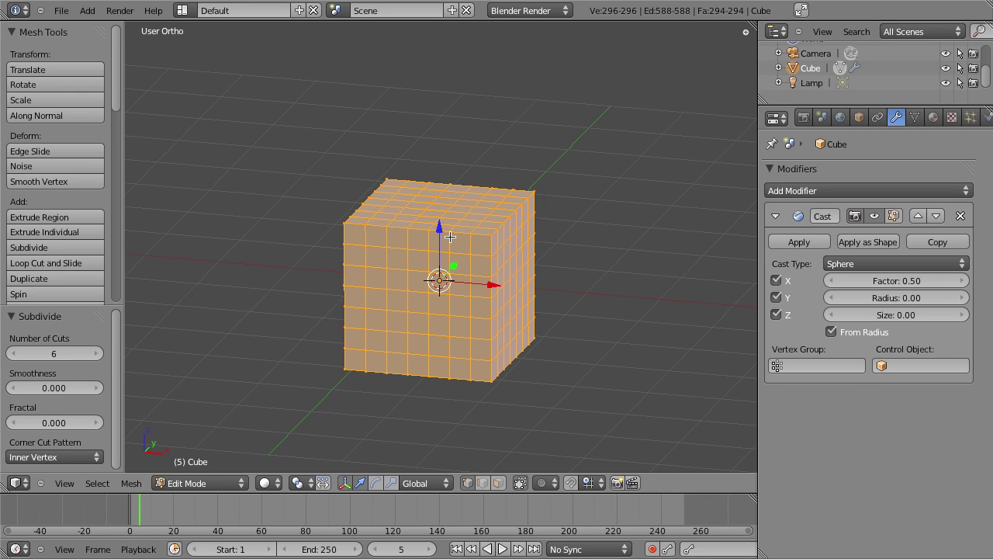
{"action": "key", "text": "Tab"}
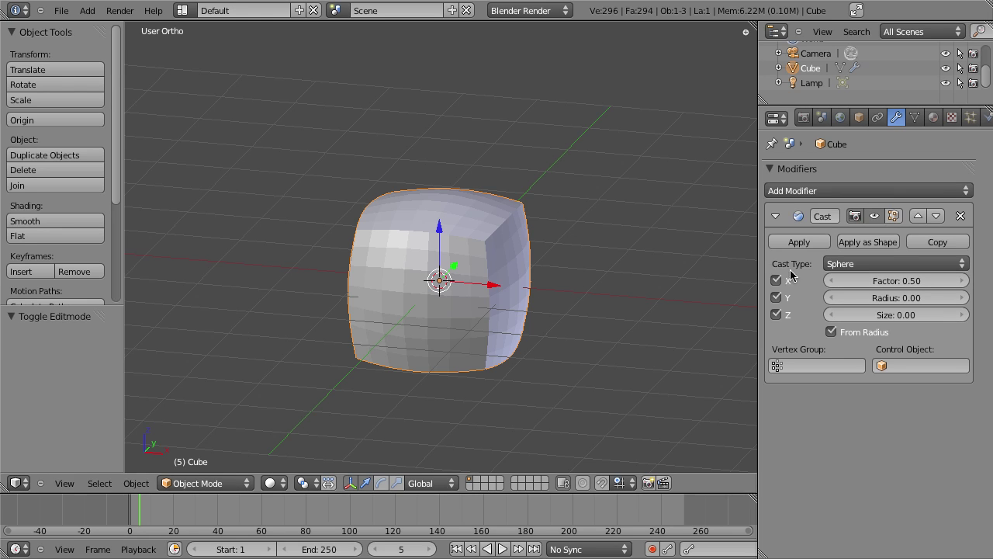
Raise the Cast Factor to 1.00 so the subdivided cube becomes a sphere
{"action": "left_click_drag", "start_coordinate": [896, 280], "coordinate": [864, 285]}
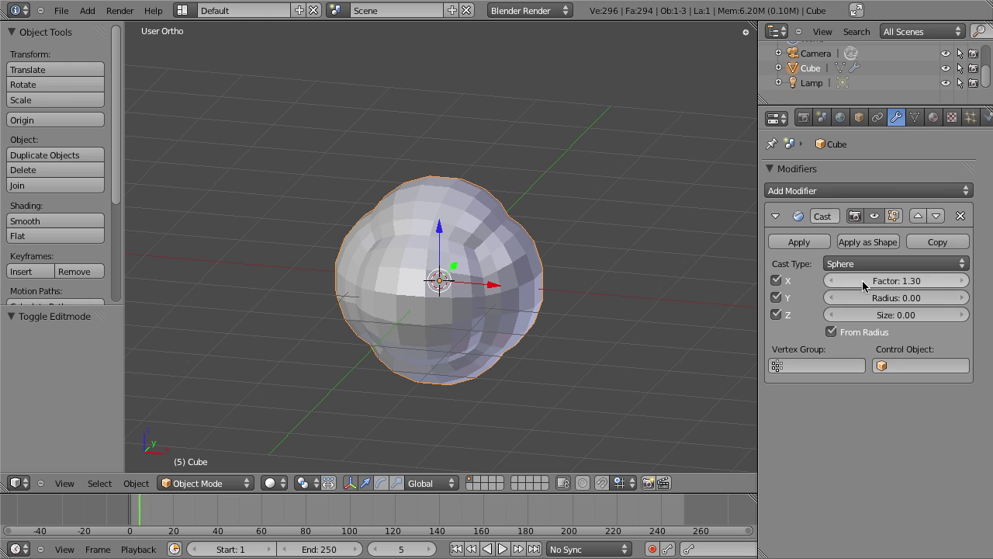
{"action": "left_click", "coordinate": [864, 284]}
{"action": "type", "text": "1"}
{"action": "key", "text": "Return"}
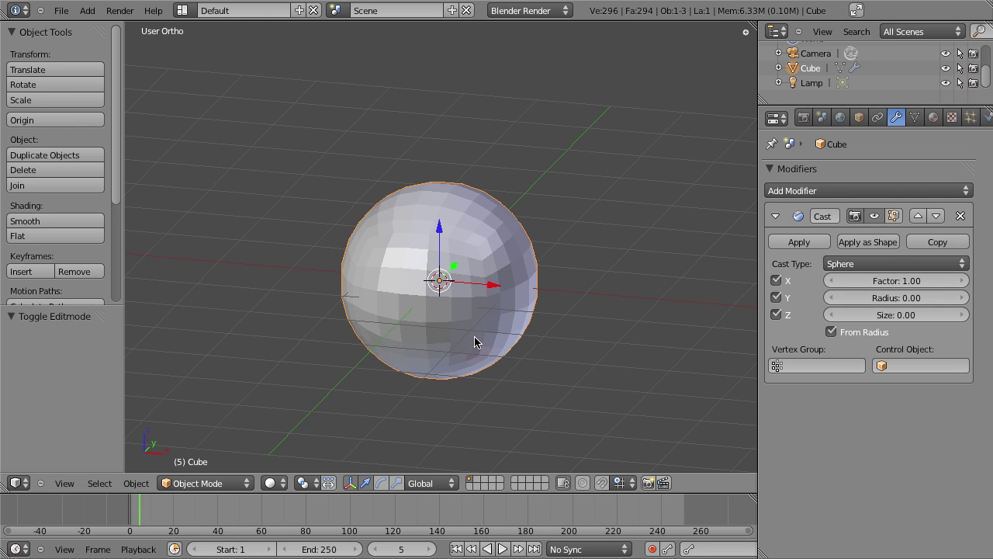
{"action": "scroll", "coordinate": [464, 314], "scroll_direction": "down", "scroll_amount": 3}
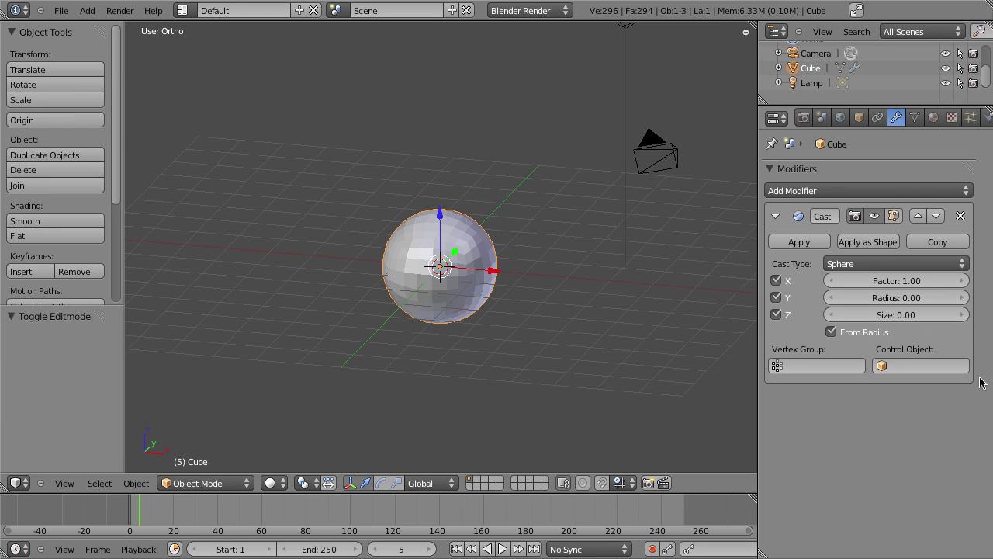
Tune the Cast modifier to Factor 1.01, Radius 1.75, Size 1.28, with From Radius enabled
{"action": "middle_click_drag", "start_coordinate": [450, 308], "coordinate": [512, 308], "text": "shift"}
{"action": "left_click_drag", "start_coordinate": [878, 285], "coordinate": [874, 283]}
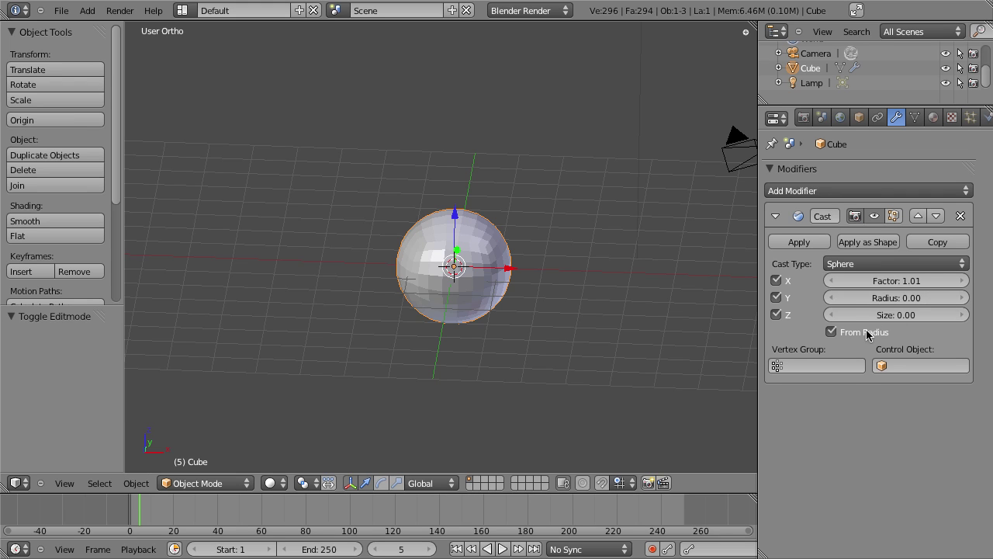
{"action": "left_click_drag", "start_coordinate": [917, 298], "coordinate": [975, 299]}
{"action": "scroll", "coordinate": [474, 184], "scroll_direction": "up", "scroll_amount": 5}
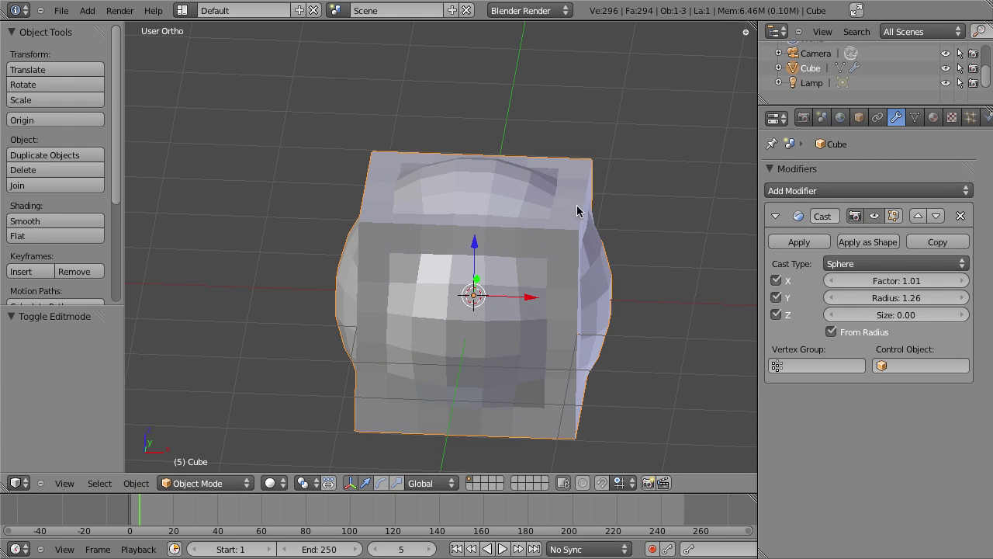
{"action": "left_click_drag", "start_coordinate": [970, 298], "coordinate": [989, 298]}
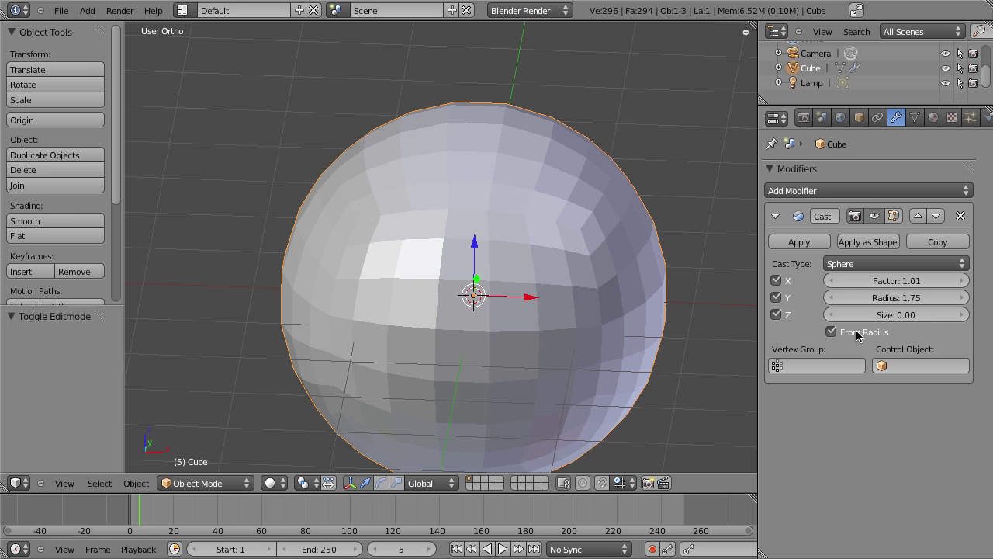
{"action": "left_click", "coordinate": [857, 334]}
{"action": "scroll", "coordinate": [598, 315], "scroll_direction": "down", "scroll_amount": 3}
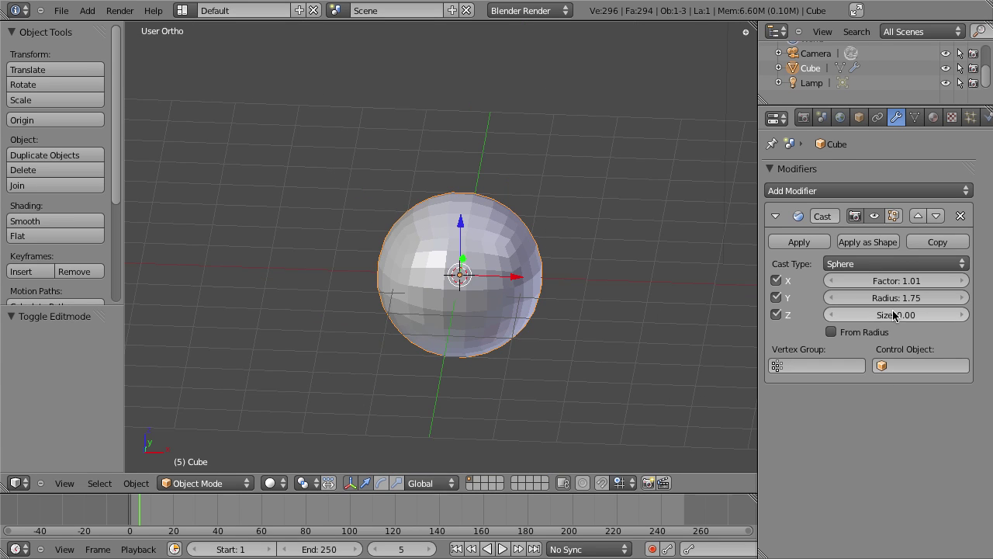
{"action": "left_click_drag", "start_coordinate": [892, 315], "coordinate": [923, 319]}
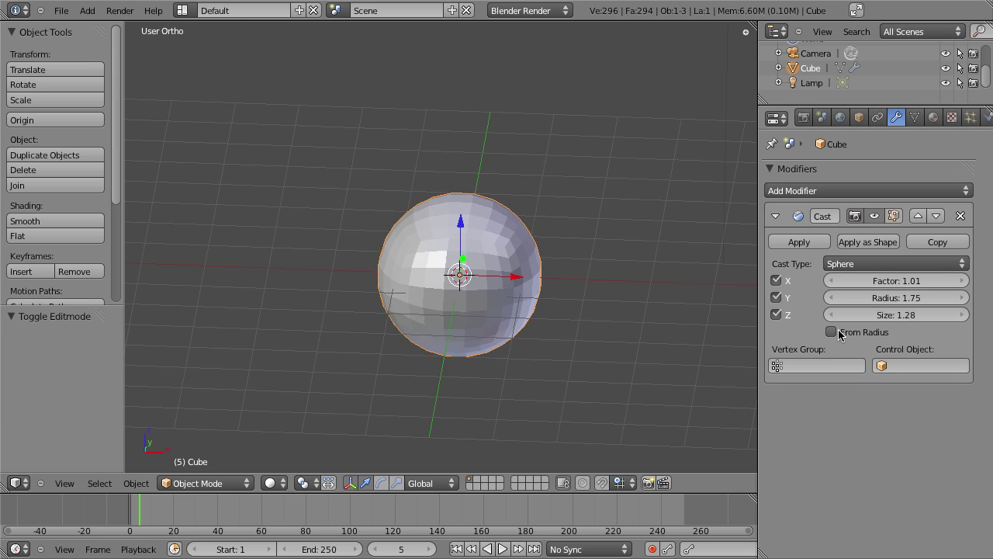
{"action": "left_click", "coordinate": [838, 331]}
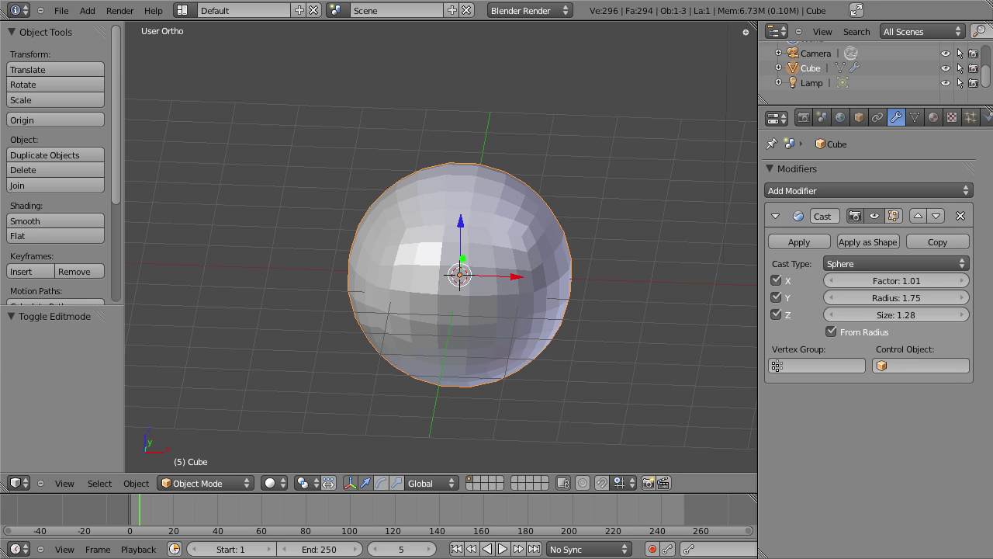
Add an Empty at the cube's location from the front view
{"action": "scroll", "coordinate": [558, 320], "scroll_direction": "down", "scroll_amount": 4}
{"action": "key", "text": "KP_1"}
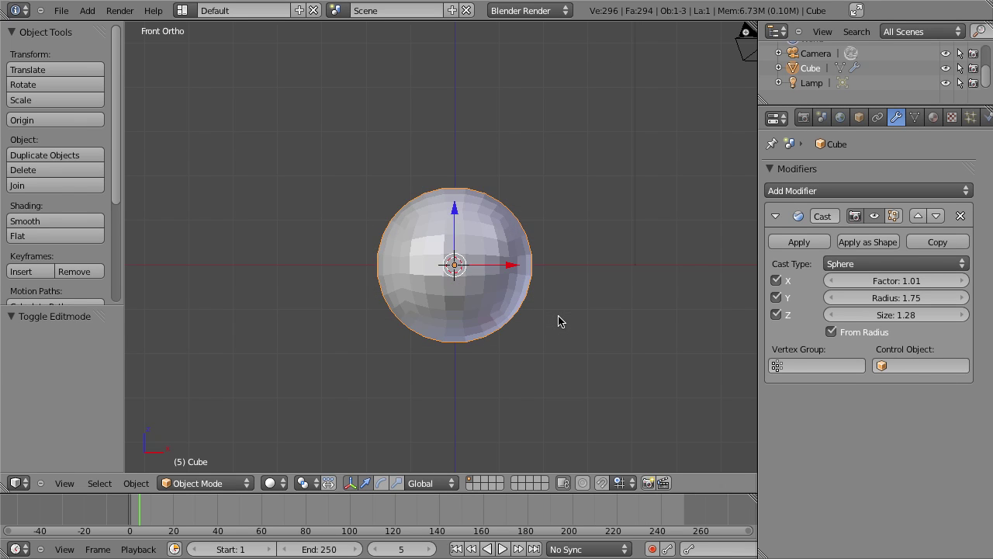
{"action": "key", "text": "z"}
{"action": "key", "text": "z"}
{"action": "key", "text": "shift+a"}
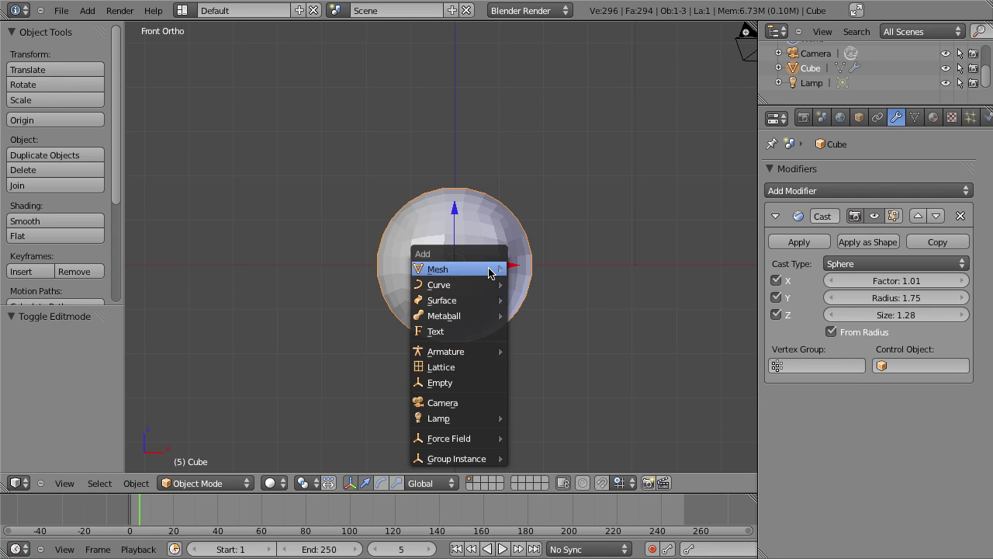
{"action": "left_click", "coordinate": [471, 382]}
{"action": "key", "text": "z"}
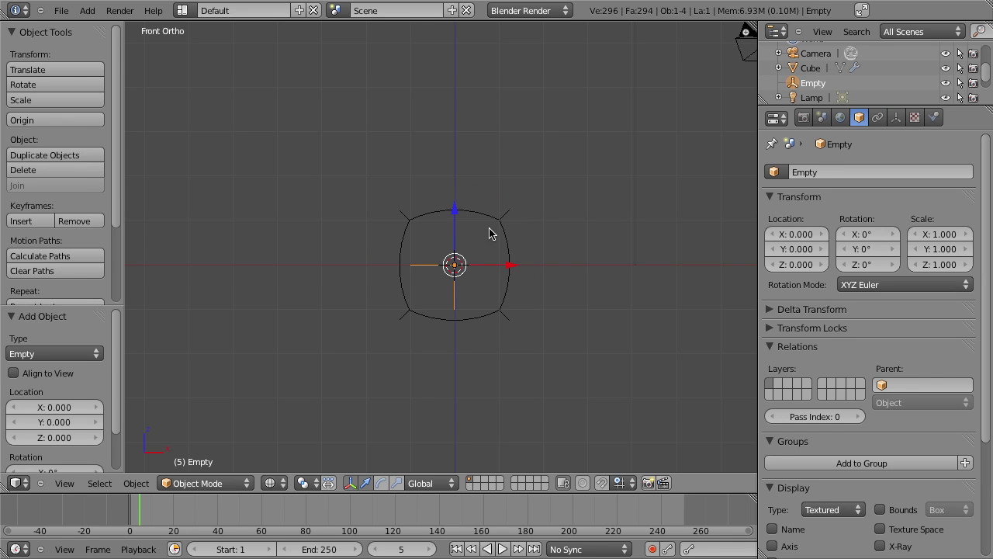
Reselect the cube and set the Empty as the Cast modifier's Control Object
{"action": "middle_click_drag", "start_coordinate": [489, 233], "coordinate": [439, 320]}
{"action": "scroll", "coordinate": [439, 320], "scroll_direction": "up", "scroll_amount": 5}
{"action": "right_click", "coordinate": [570, 202]}
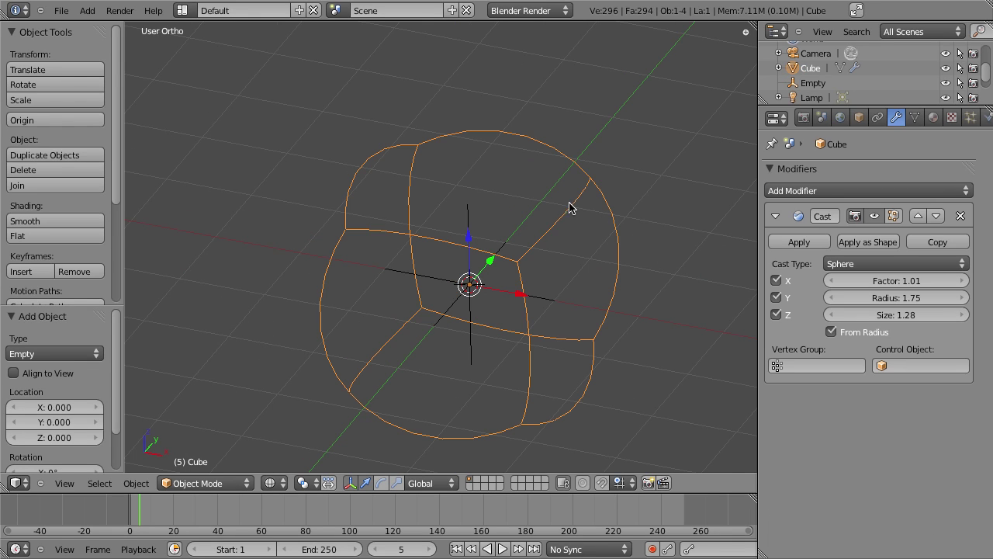
{"action": "left_click", "coordinate": [921, 363]}
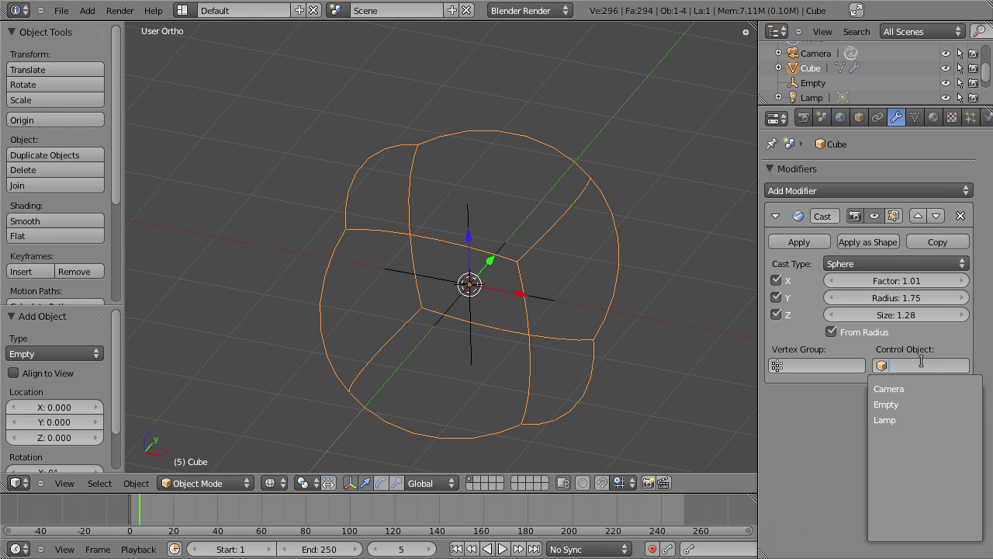
{"action": "left_click", "coordinate": [920, 404]}
{"action": "scroll", "coordinate": [445, 260], "scroll_direction": "down", "scroll_amount": 3}
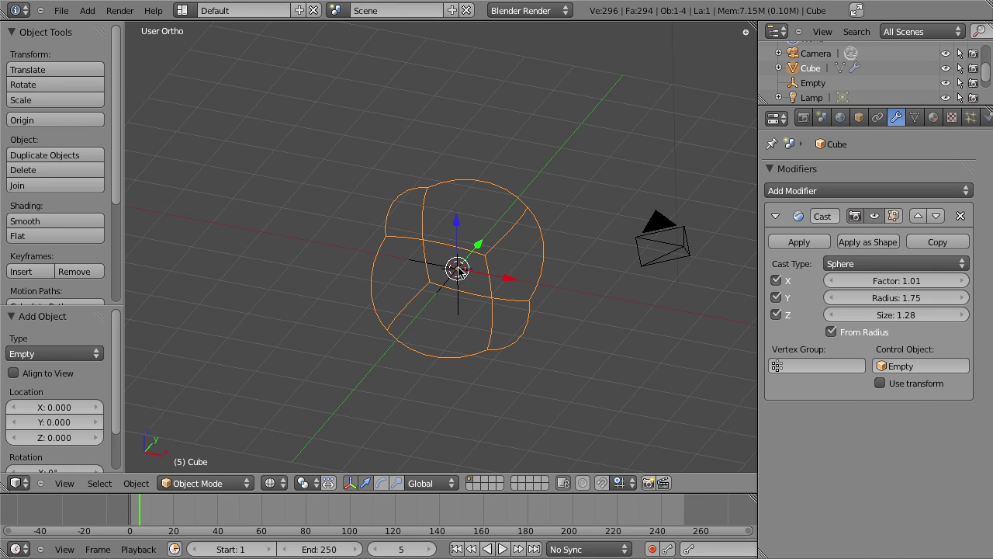
Move the Empty beside the cube, to about X 1.010, Y 1.015, Z 0.190
{"action": "right_click", "coordinate": [458, 270]}
{"action": "key", "text": "z"}
{"action": "key", "text": "g"}
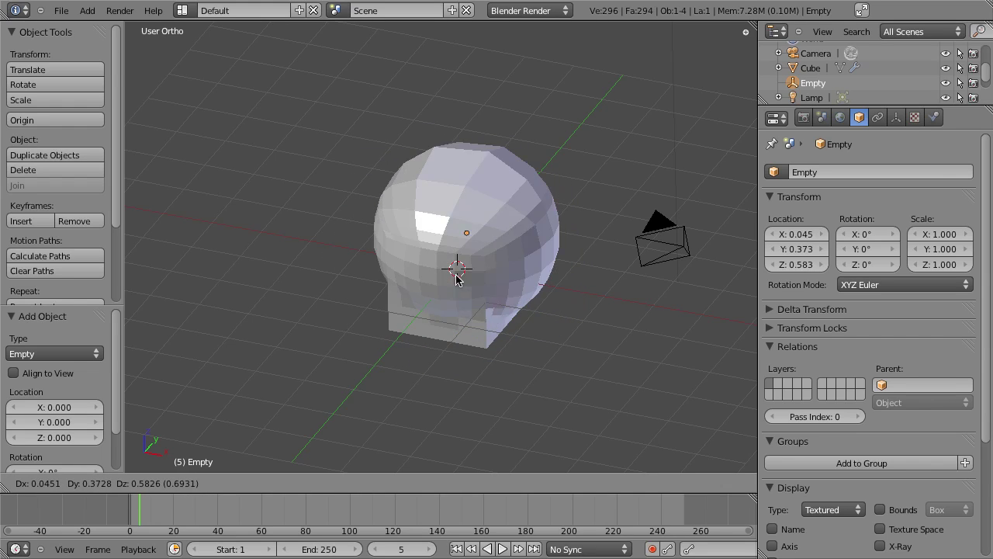
{"action": "left_click", "coordinate": [563, 240]}
{"action": "middle_click_drag", "start_coordinate": [543, 245], "coordinate": [609, 259]}
{"action": "key", "text": "g"}
{"action": "left_click", "coordinate": [540, 304]}
{"action": "right_click", "coordinate": [540, 304]}
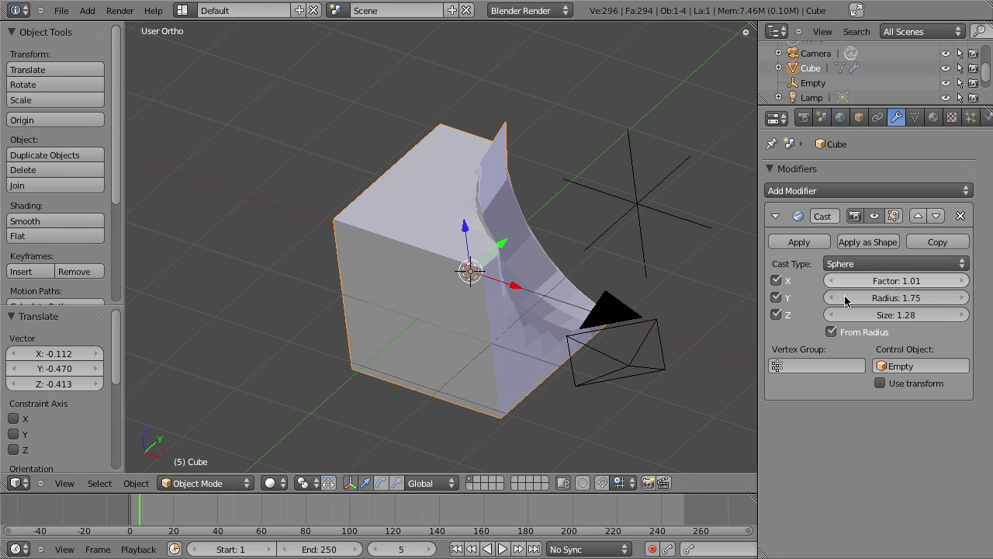
{"action": "right_click", "coordinate": [636, 203]}
{"action": "scroll", "coordinate": [652, 210], "scroll_direction": "down", "scroll_amount": 3}
{"action": "key", "text": "g"}
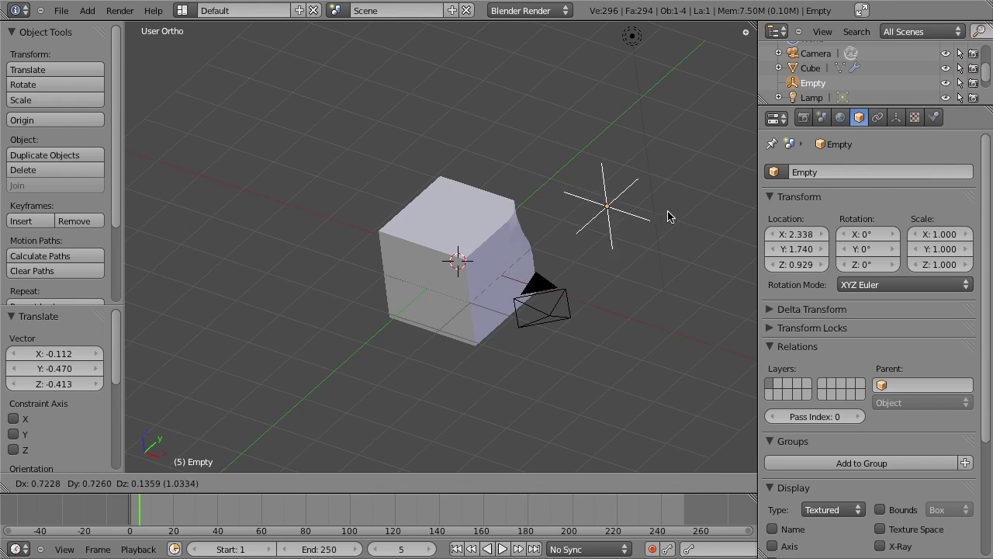
{"action": "left_click", "coordinate": [702, 208]}
Reselect the cube and raise its Cast Radius from 1.75 to 3.57
{"action": "right_click", "coordinate": [466, 287]}
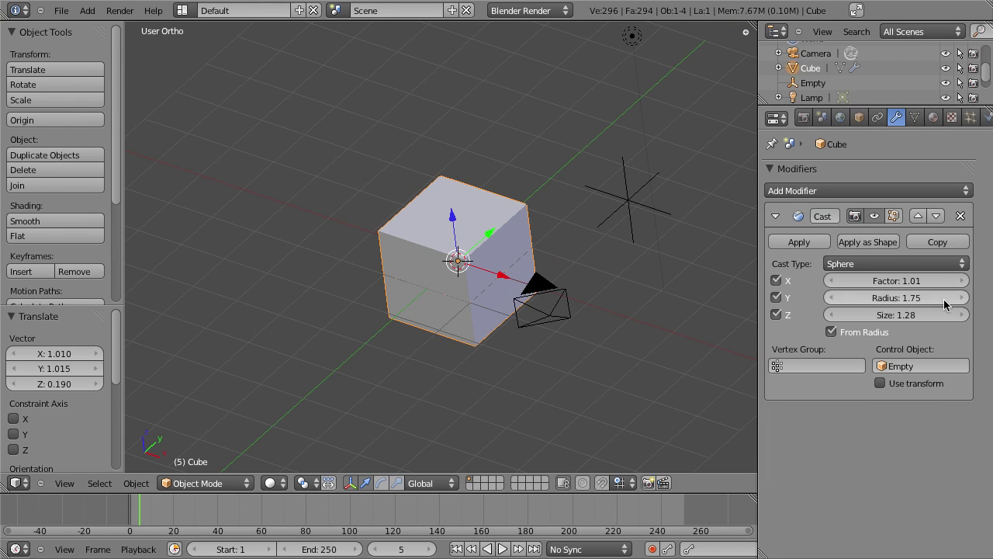
{"action": "left_click_drag", "start_coordinate": [944, 304], "coordinate": [979, 304]}
{"action": "scroll", "coordinate": [572, 200], "scroll_direction": "down", "scroll_amount": 2}
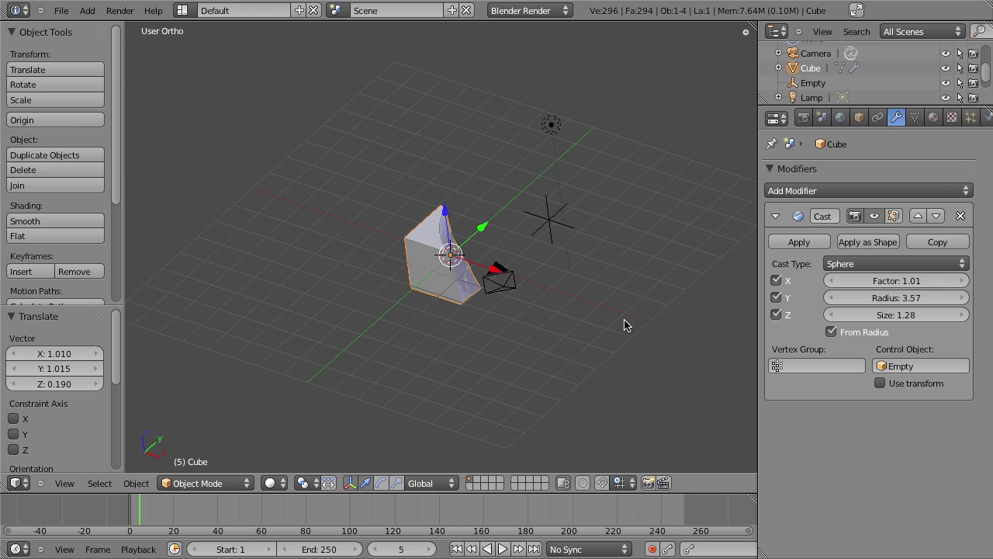
{"action": "scroll", "coordinate": [468, 282], "scroll_direction": "up", "scroll_amount": 3}
{"action": "middle_click_drag", "start_coordinate": [392, 331], "coordinate": [559, 256]}
{"action": "scroll", "coordinate": [639, 284], "scroll_direction": "up", "scroll_amount": 3}
{"action": "scroll", "coordinate": [393, 332], "scroll_direction": "down", "scroll_amount": 2}
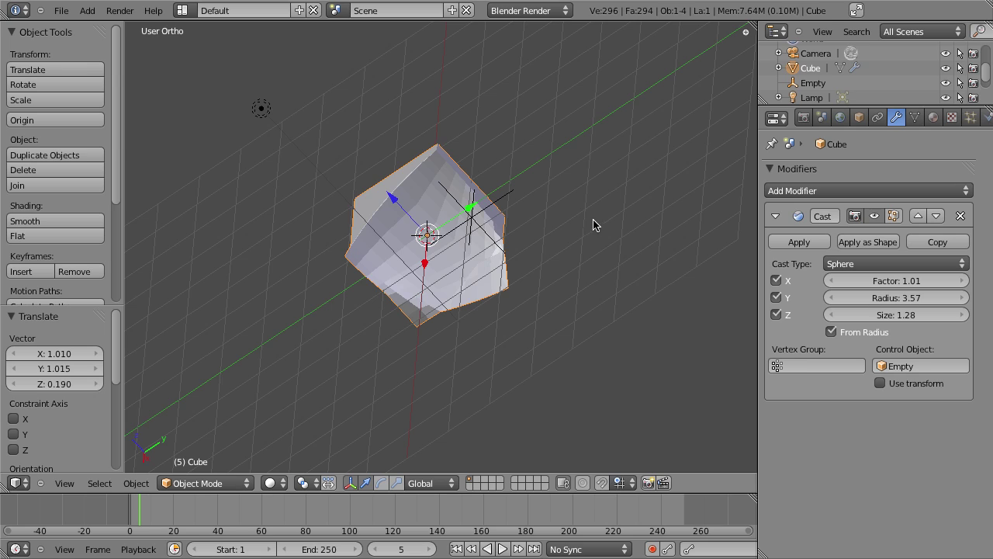
{"action": "scroll", "coordinate": [593, 225], "scroll_direction": "down", "scroll_amount": 5}
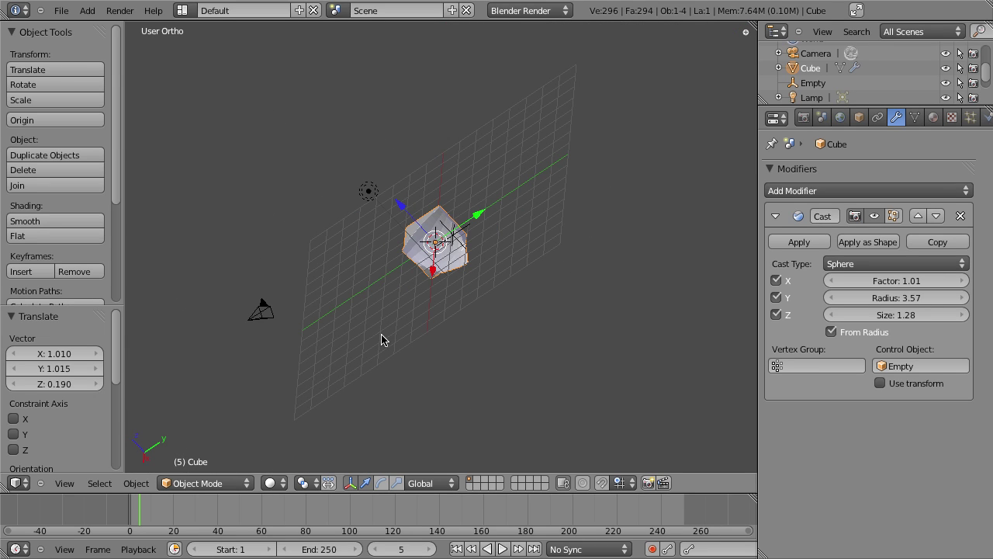
{"action": "scroll", "coordinate": [429, 322], "scroll_direction": "up", "scroll_amount": 2}
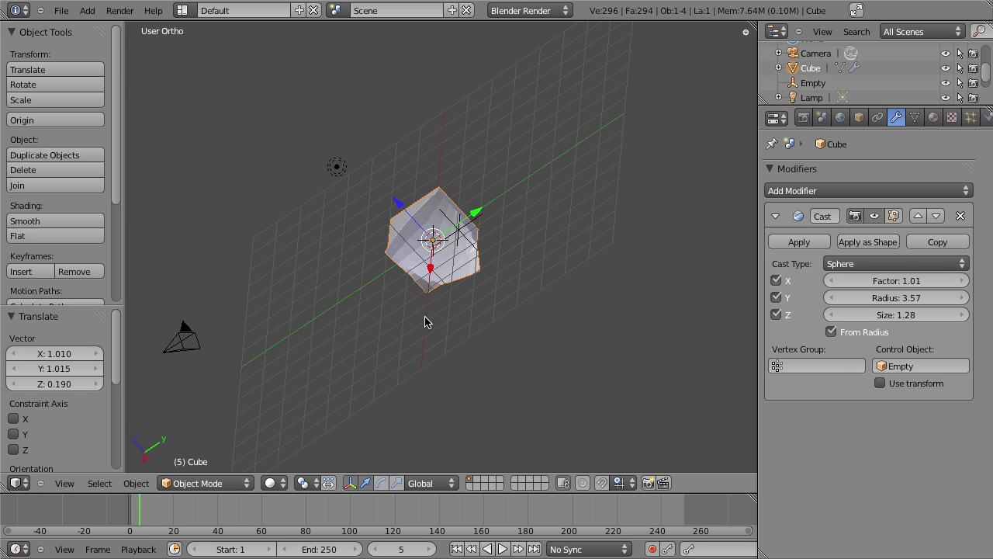
{"action": "scroll", "coordinate": [437, 307], "scroll_direction": "up", "scroll_amount": 2}
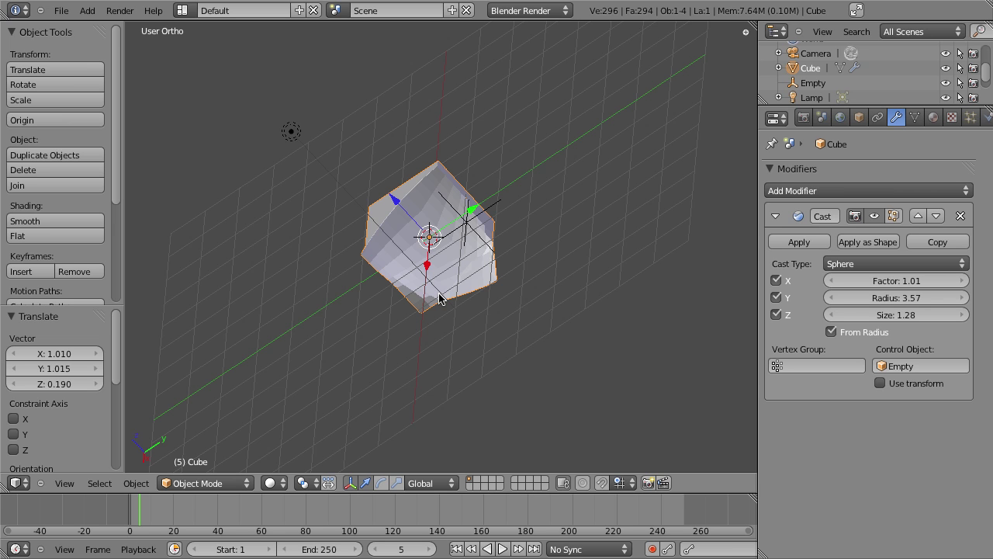
{"action": "middle_click_drag", "start_coordinate": [419, 294], "coordinate": [472, 284]}
{"action": "scroll", "coordinate": [536, 222], "scroll_direction": "down", "scroll_amount": 3}
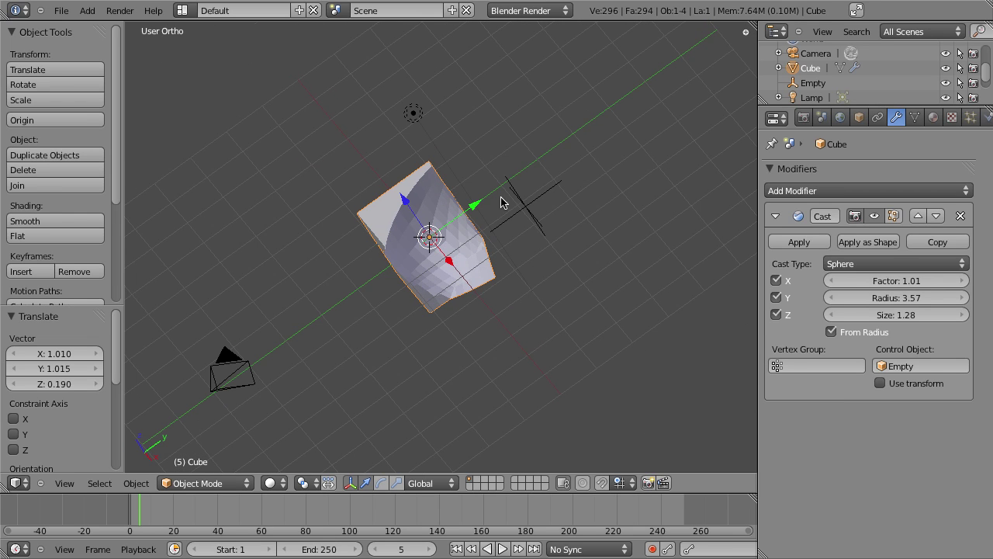
Delete the Empty and view the rounded cube straight from the front
{"action": "right_click", "coordinate": [525, 208]}
{"action": "key", "text": "x"}
{"action": "left_click", "coordinate": [528, 264]}
{"action": "right_click", "coordinate": [527, 264]}
{"action": "scroll", "coordinate": [428, 368], "scroll_direction": "down", "scroll_amount": 4}
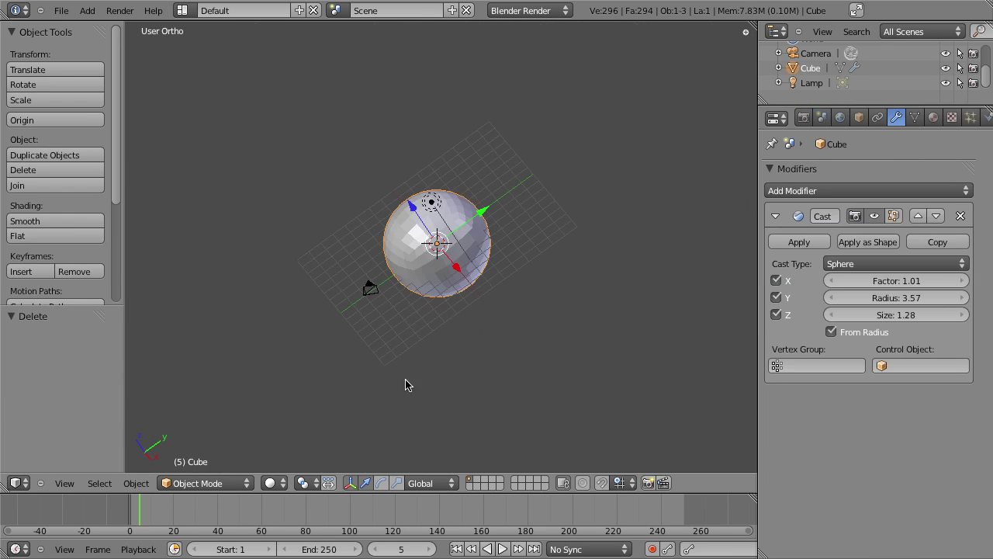
{"action": "middle_click_drag", "start_coordinate": [427, 368], "coordinate": [459, 330]}
{"action": "key", "text": "KP_1"}
{"action": "scroll", "coordinate": [458, 329], "scroll_direction": "up", "scroll_amount": 2}
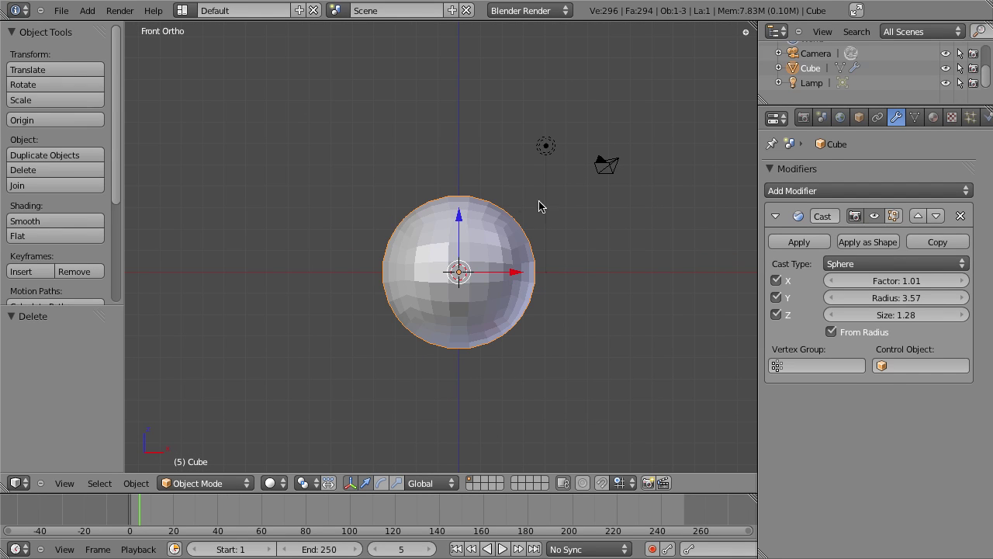
Try the Cylinder and Cuboid cast types, then set Cast Type back to Sphere
{"action": "left_click", "coordinate": [875, 264]}
{"action": "left_click", "coordinate": [876, 233]}
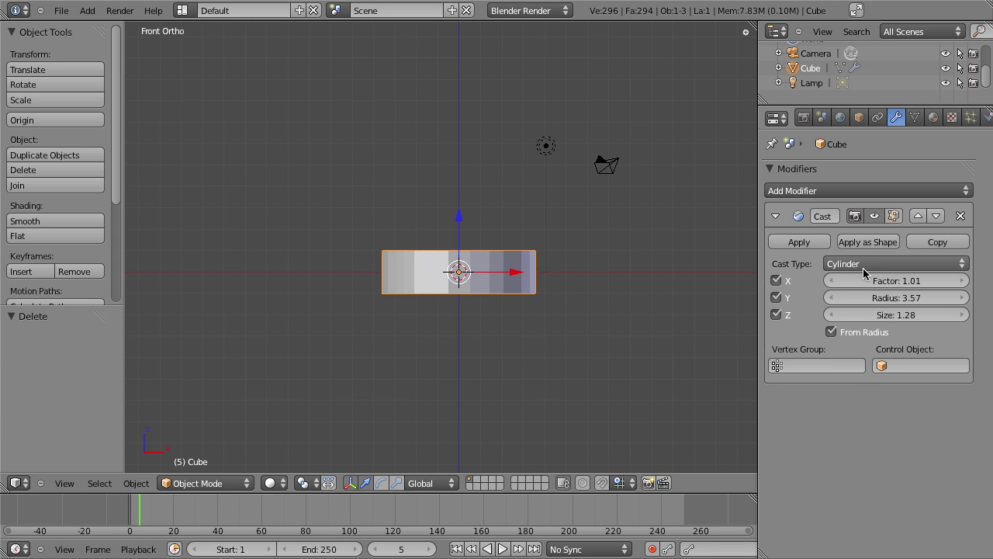
{"action": "left_click", "coordinate": [863, 265]}
{"action": "left_click", "coordinate": [865, 216]}
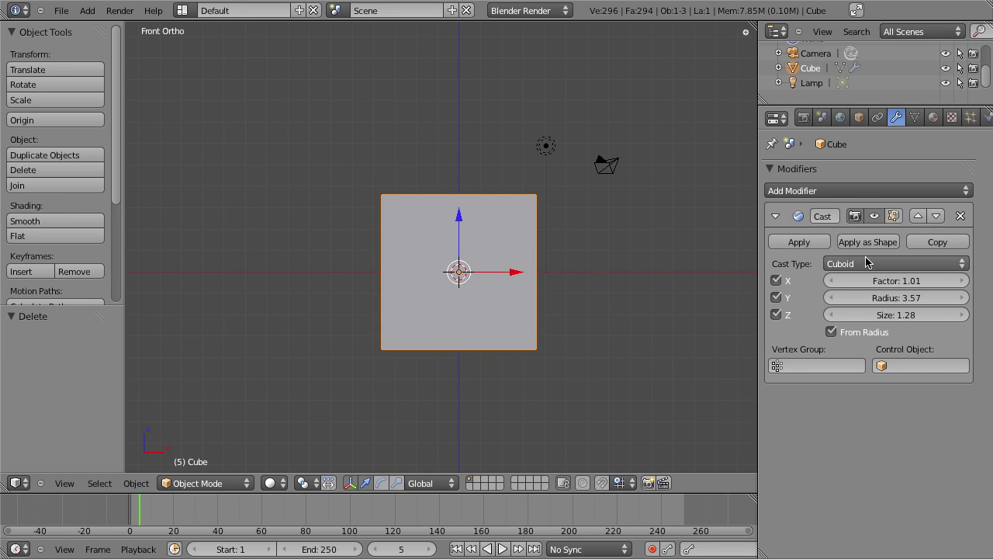
{"action": "left_click", "coordinate": [866, 264]}
{"action": "left_click", "coordinate": [867, 249]}
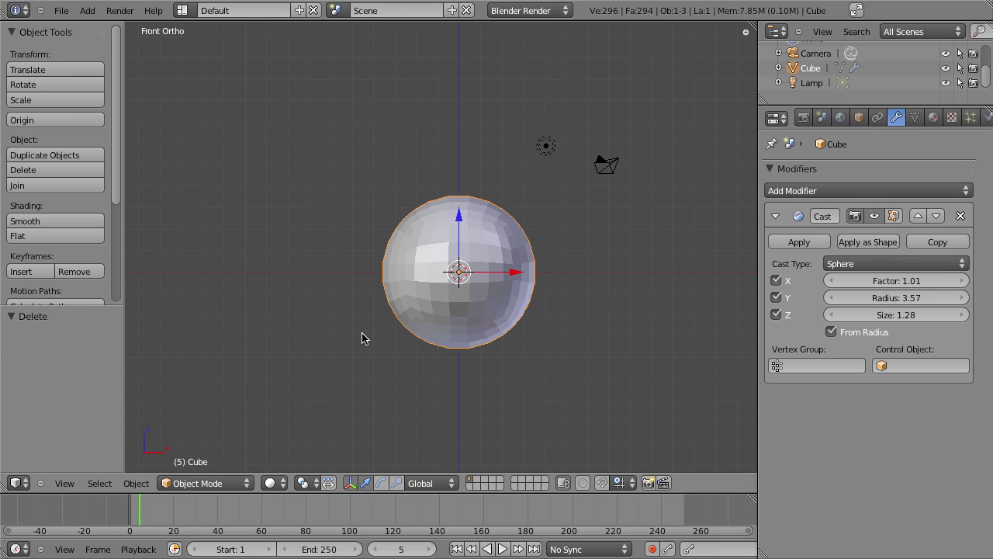
Add a UV Sphere to the scene
{"action": "key", "text": "z"}
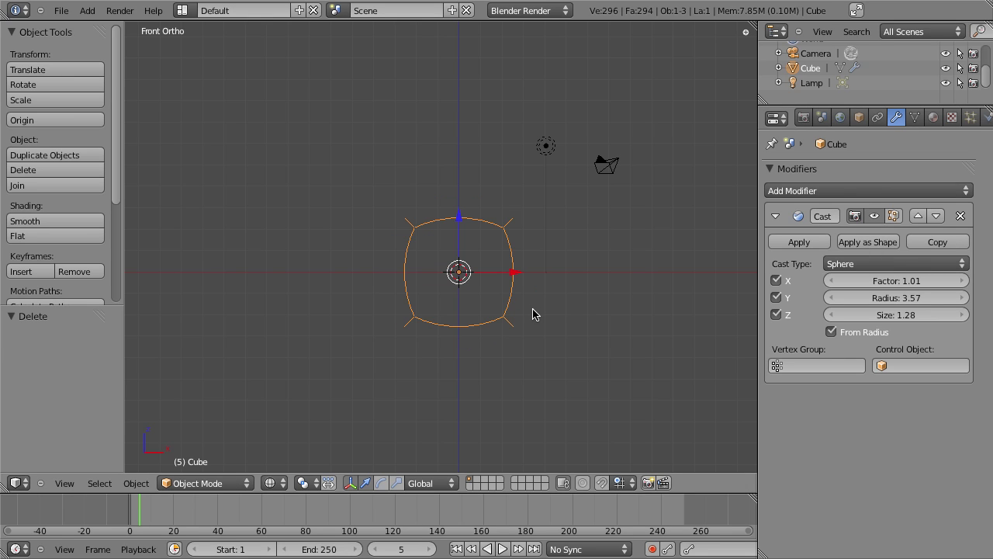
{"action": "key", "text": "shift+a"}
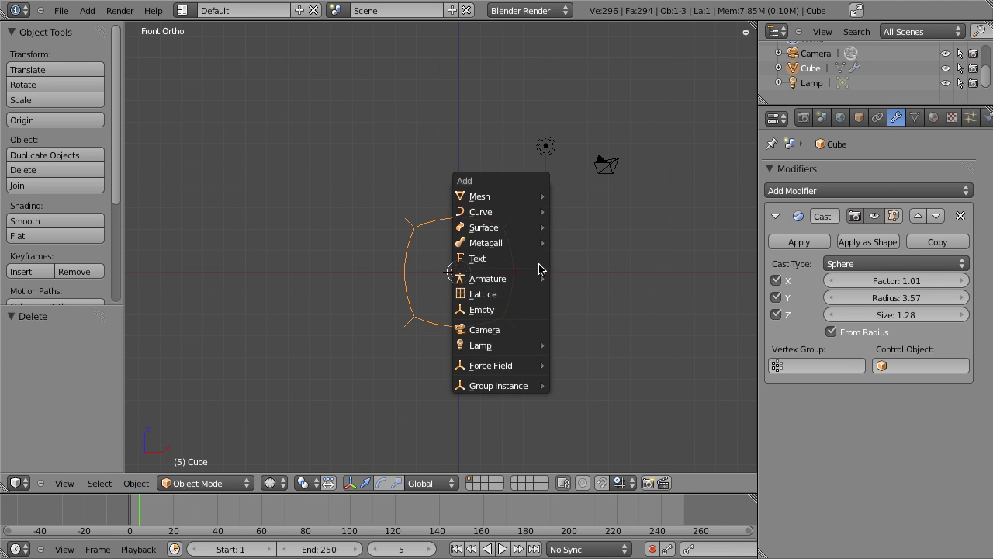
{"action": "mouse_move", "coordinate": [525, 205]}
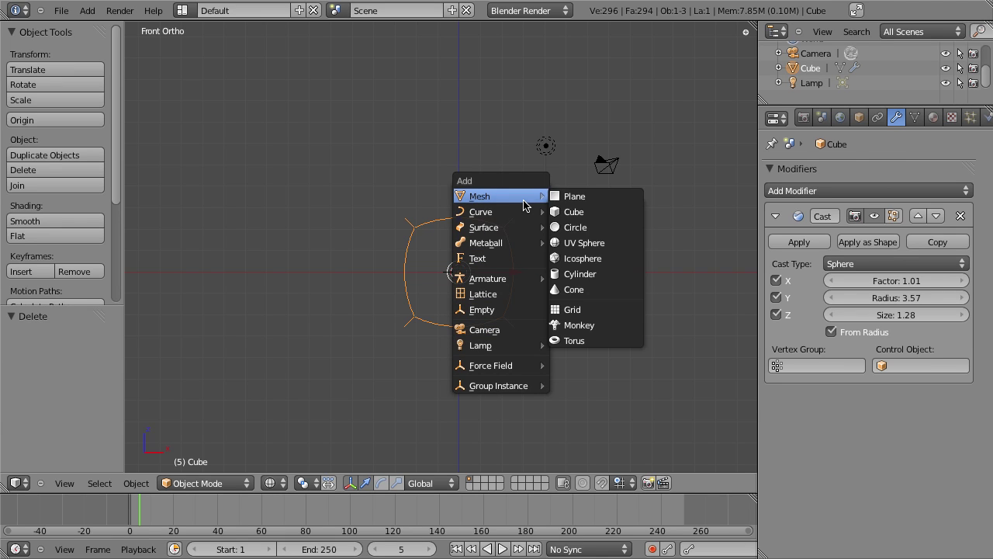
{"action": "left_click", "coordinate": [604, 243]}
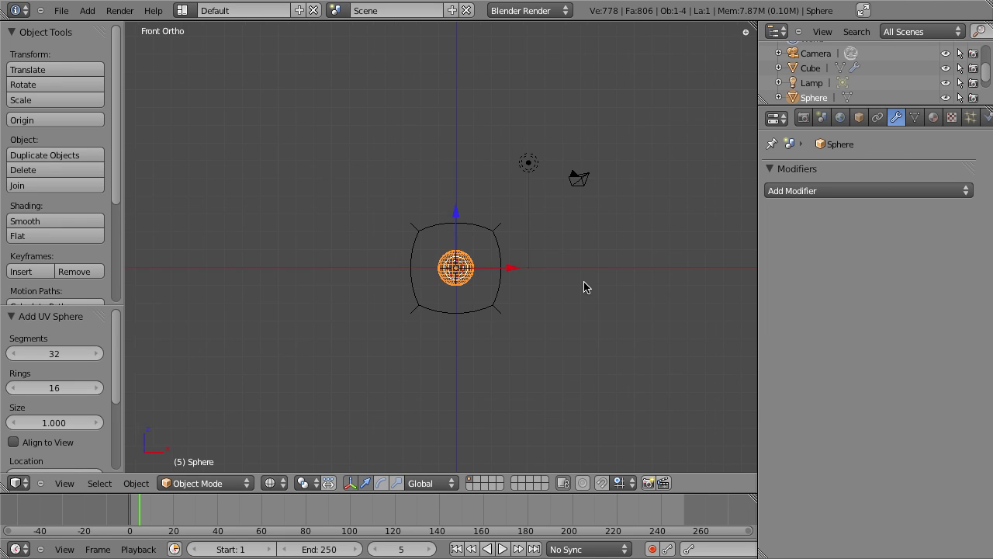
{"action": "scroll", "coordinate": [585, 287], "scroll_direction": "up", "scroll_amount": 2}
{"action": "key", "text": "z"}
{"action": "key", "text": "z"}
Set the cube's Cast Radius to 1 and Size to 0.40, then nudge the Radius up
{"action": "right_click", "coordinate": [533, 219]}
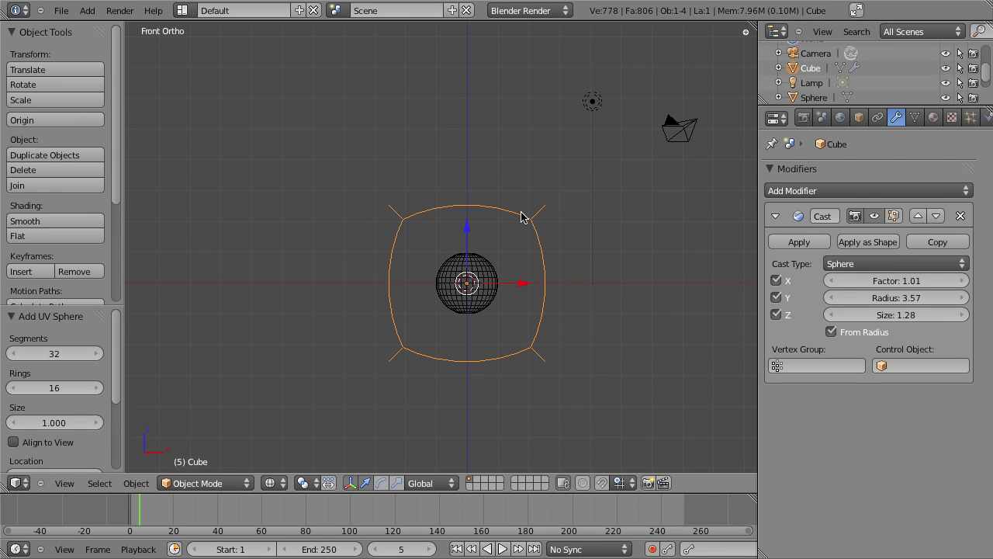
{"action": "left_click", "coordinate": [909, 296]}
{"action": "type", "text": "1"}
{"action": "key", "text": "Return"}
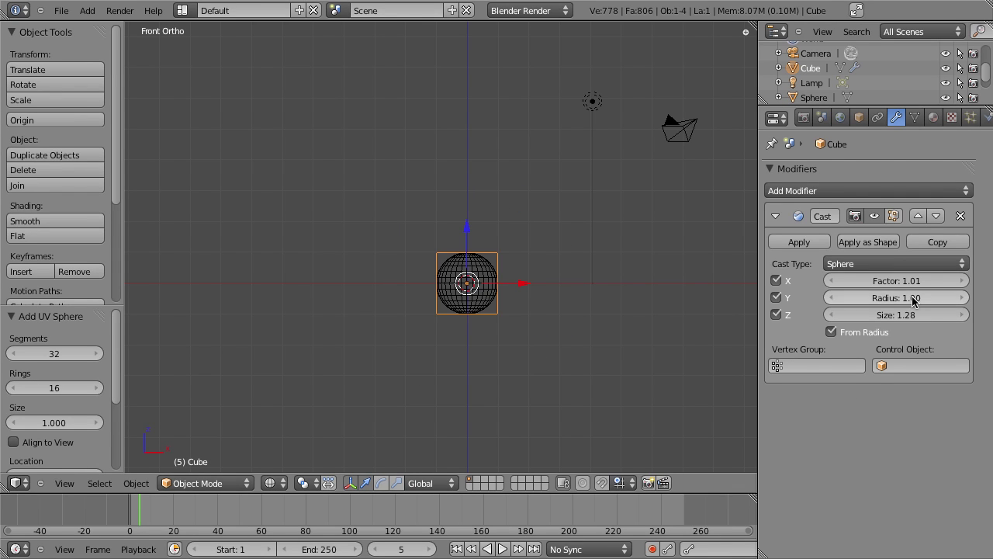
{"action": "scroll", "coordinate": [572, 344], "scroll_direction": "up", "scroll_amount": 4}
{"action": "right_click", "coordinate": [541, 289]}
{"action": "scroll", "coordinate": [503, 271], "scroll_direction": "down", "scroll_amount": 4}
{"action": "right_click", "coordinate": [504, 271]}
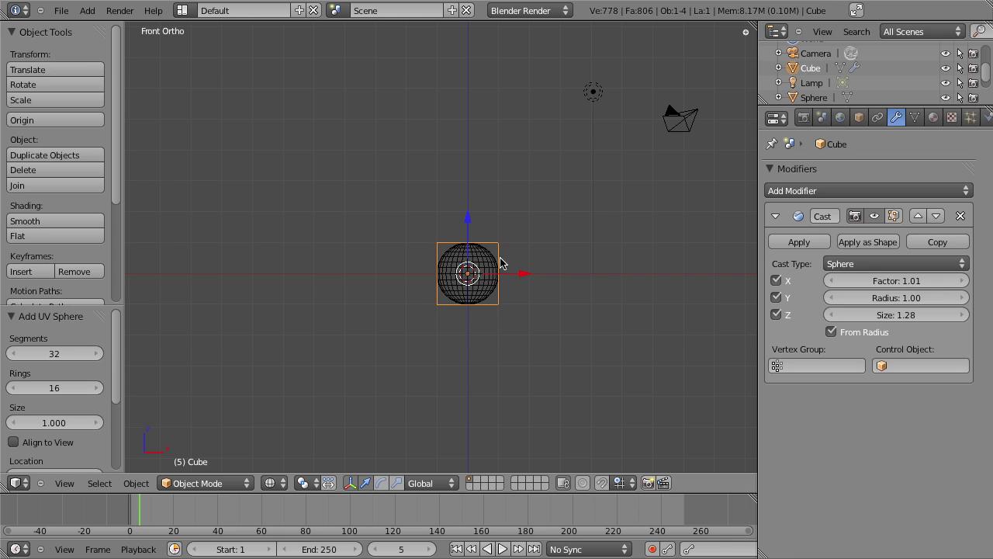
{"action": "left_click", "coordinate": [905, 314]}
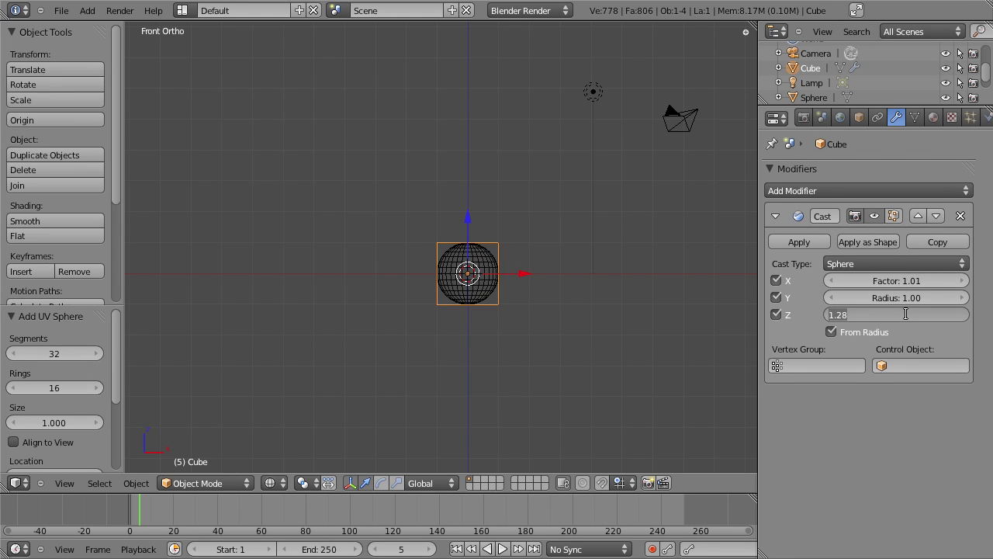
{"action": "type", "text": "0.4"}
{"action": "key", "text": "Return"}
{"action": "left_click_drag", "start_coordinate": [851, 298], "coordinate": [845, 361]}
{"action": "scroll", "coordinate": [594, 303], "scroll_direction": "up", "scroll_amount": 7}
Replace the cube's Cast modifier with a fresh one and set its Factor to 1.00
{"action": "key", "text": "z"}
{"action": "middle_click_drag", "start_coordinate": [610, 349], "coordinate": [621, 232], "text": "shift"}
{"action": "left_click", "coordinate": [961, 215]}
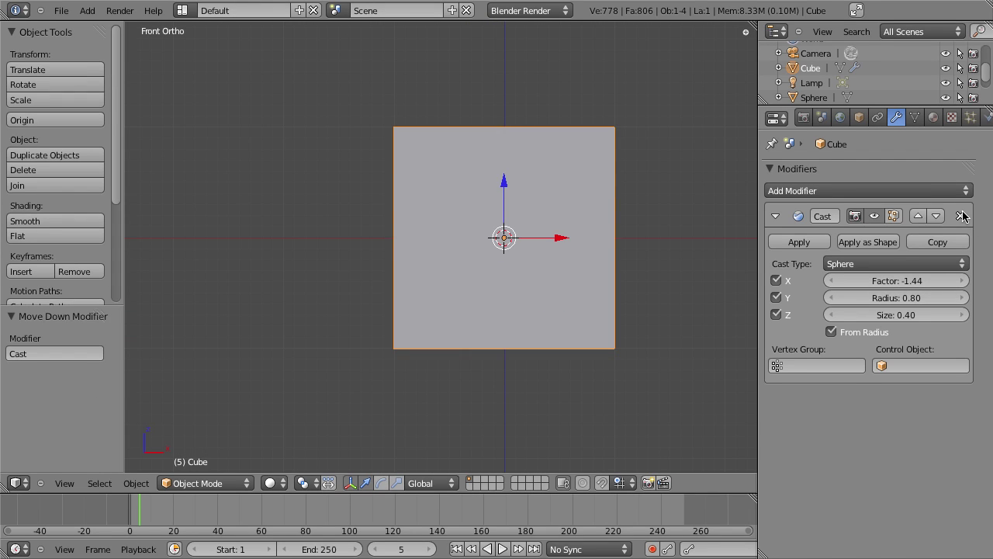
{"action": "left_click", "coordinate": [957, 191]}
{"action": "left_click", "coordinate": [767, 240]}
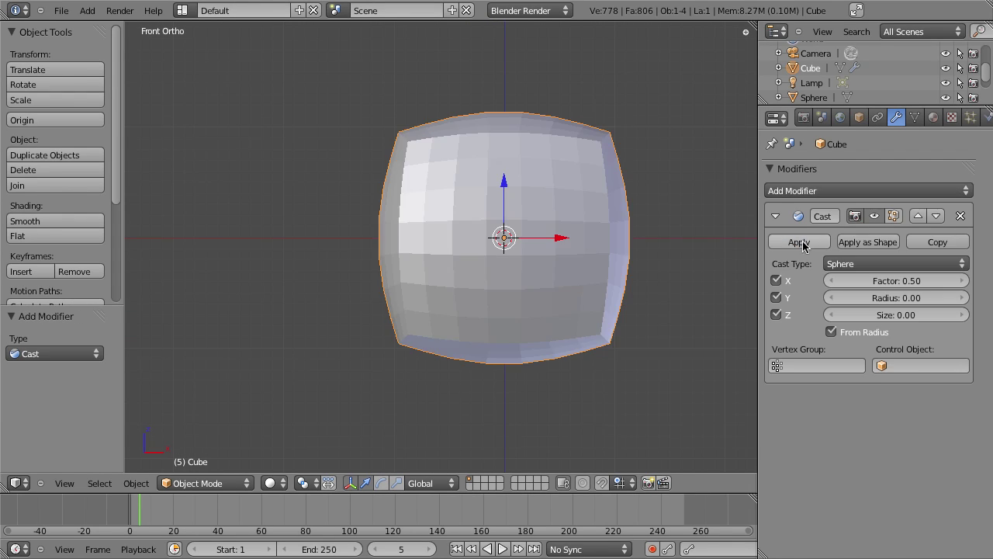
{"action": "key", "text": "z"}
{"action": "left_click", "coordinate": [906, 281]}
{"action": "type", "text": "0.1"}
{"action": "key", "text": "Return"}
{"action": "left_click", "coordinate": [906, 281]}
{"action": "type", "text": "1"}
{"action": "key", "text": "Return"}
Move the UV Sphere 4 units left of the cube to X -4
{"action": "key", "text": "z"}
{"action": "key", "text": "z"}
{"action": "right_click", "coordinate": [548, 254]}
{"action": "scroll", "coordinate": [549, 266], "scroll_direction": "down", "scroll_amount": 4}
{"action": "scroll", "coordinate": [541, 304], "scroll_direction": "down", "scroll_amount": 1}
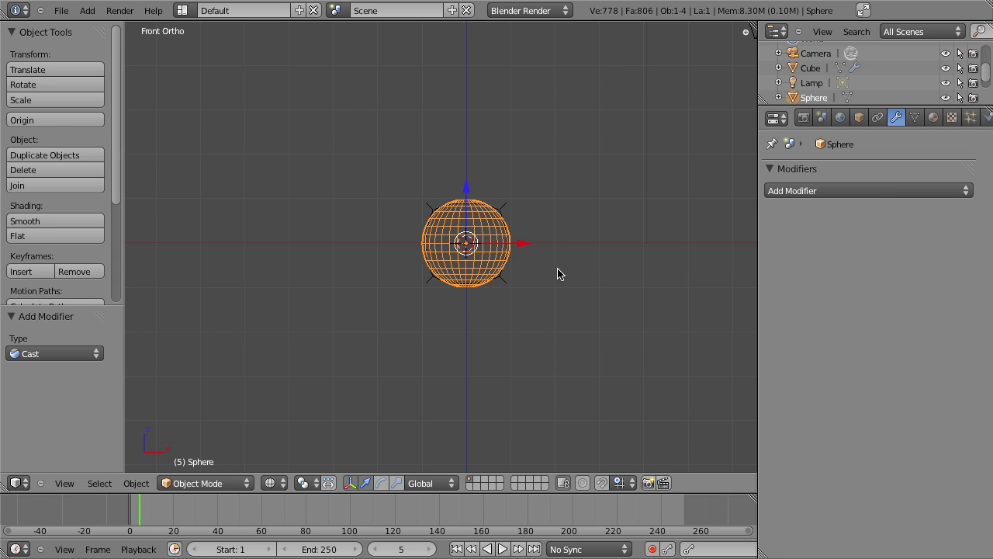
{"action": "key", "text": "g"}
{"action": "left_click", "coordinate": [389, 275]}
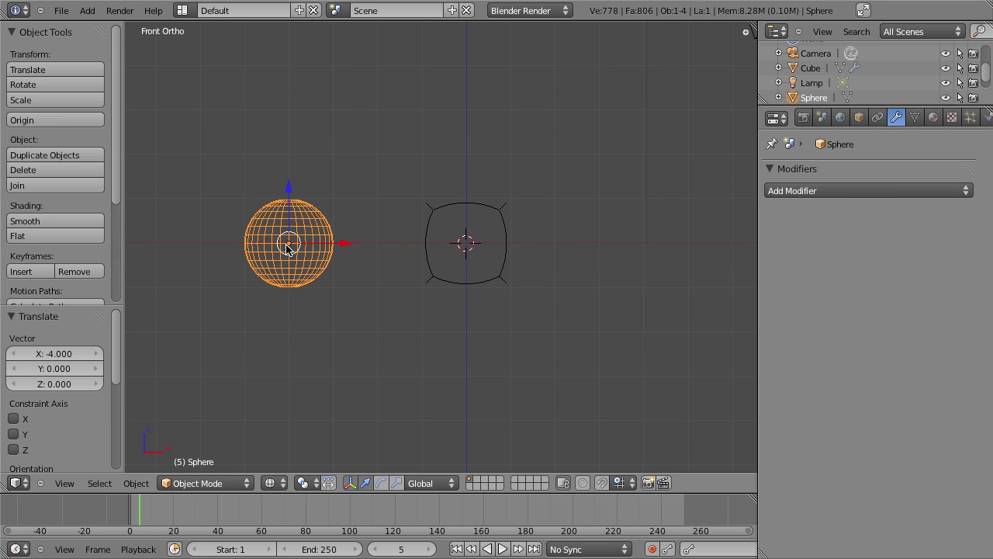
Keyframe the sphere's location at frame 1, then jump ahead ten frames
{"action": "scroll", "coordinate": [321, 223], "scroll_direction": "up", "scroll_amount": 2}
{"action": "scroll", "coordinate": [353, 301], "scroll_direction": "up", "scroll_amount": 1, "text": "shift"}
{"action": "key", "text": "shift+Left"}
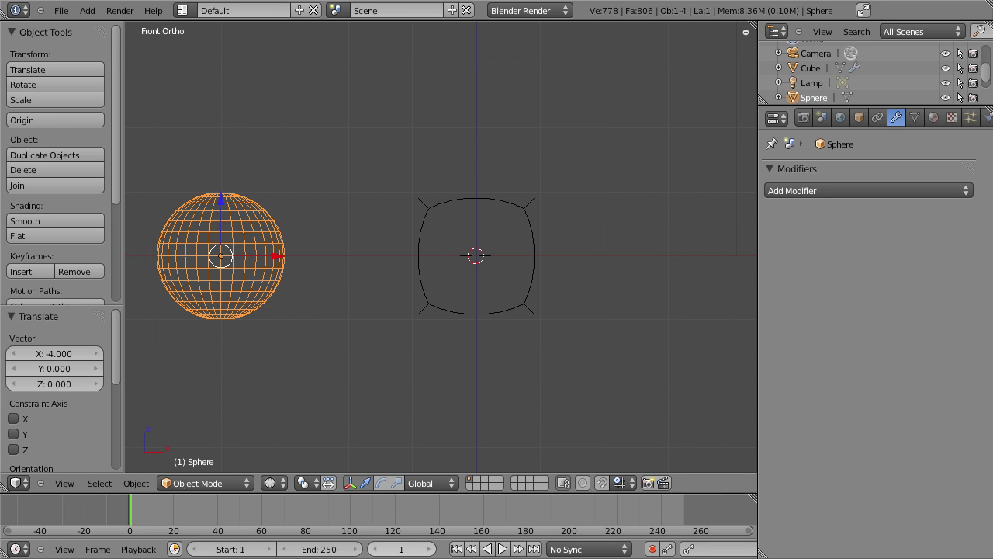
{"action": "key", "text": "i"}
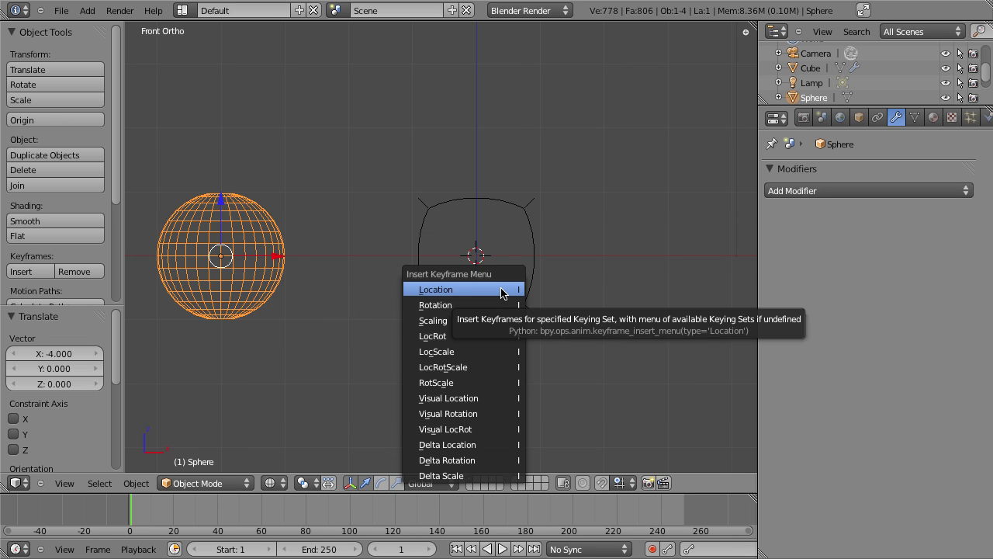
{"action": "left_click", "coordinate": [501, 292]}
{"action": "middle_click_drag", "start_coordinate": [520, 291], "coordinate": [499, 304], "text": "shift"}
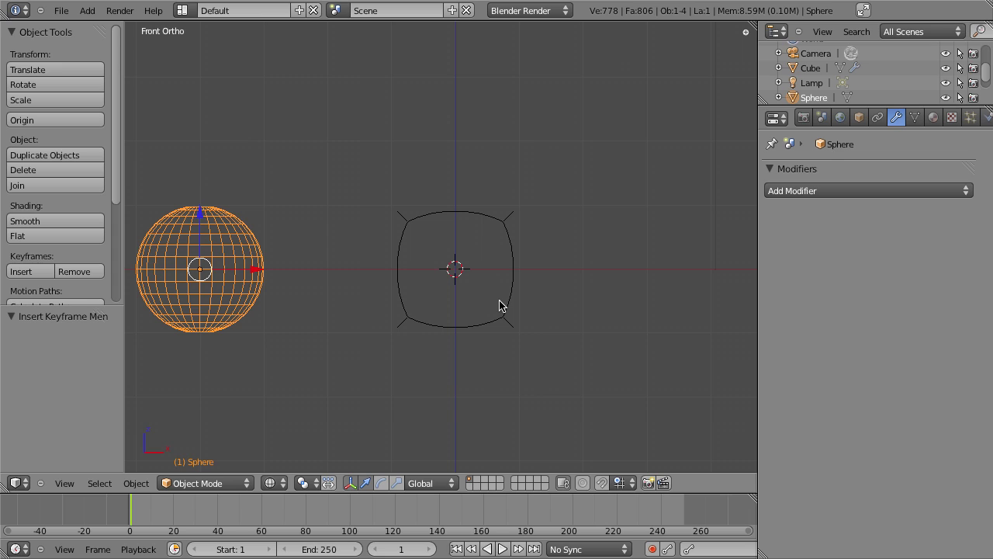
{"action": "key", "text": "Up"}
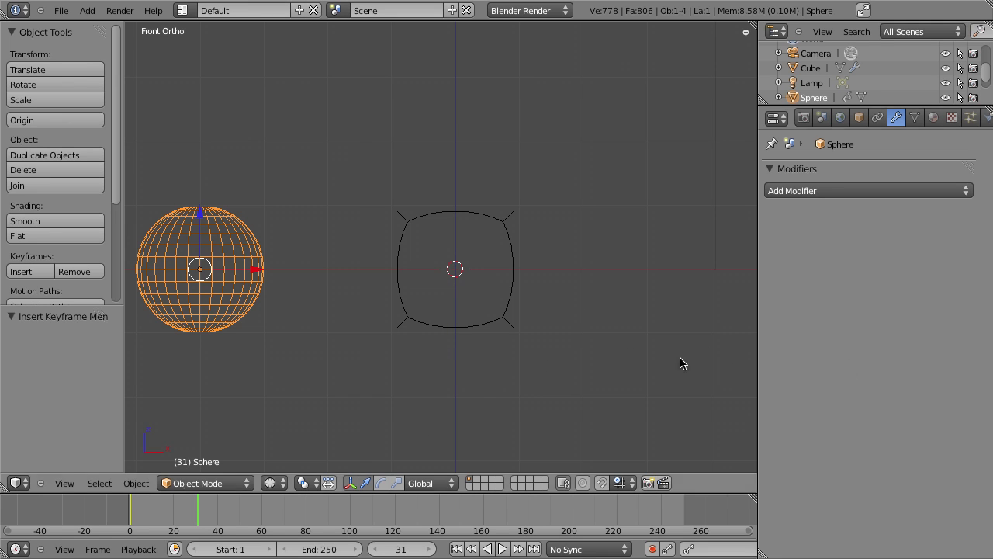
Move the sphere 8 units along X and keyframe its location at frame 31
{"action": "scroll", "coordinate": [435, 339], "scroll_direction": "down", "scroll_amount": 3}
{"action": "key", "text": "g"}
{"action": "key", "text": "5"}
{"action": "key", "text": "BackSpace"}
{"action": "key", "text": "8"}
{"action": "key", "text": "Return"}
{"action": "scroll", "coordinate": [487, 328], "scroll_direction": "up", "scroll_amount": 1}
{"action": "scroll", "coordinate": [488, 328], "scroll_direction": "up", "scroll_amount": 1}
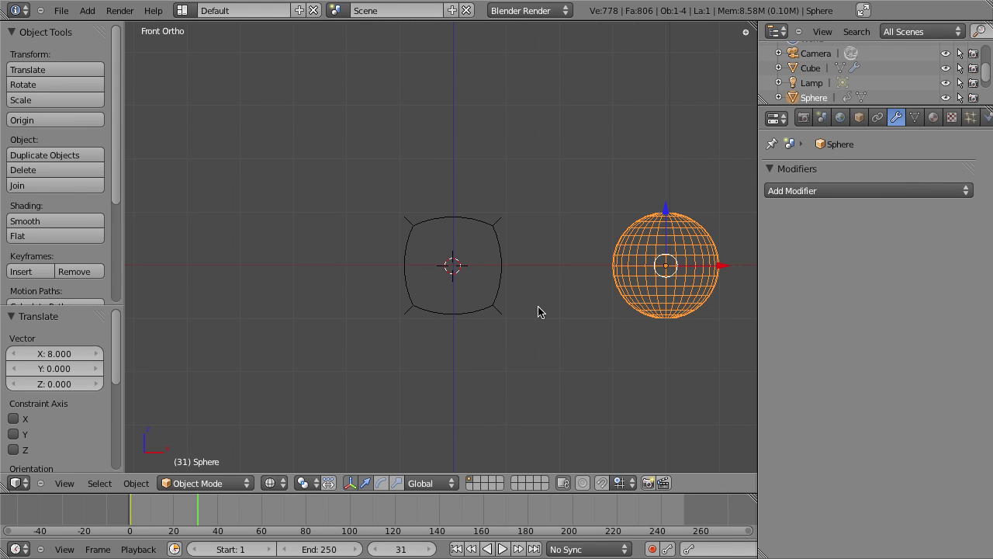
{"action": "key", "text": "i"}
{"action": "left_click", "coordinate": [539, 311]}
Check the earlier keyed positions and delete the sphere's location key at frame 31
{"action": "middle_click_drag", "start_coordinate": [458, 342], "coordinate": [369, 355], "text": "shift"}
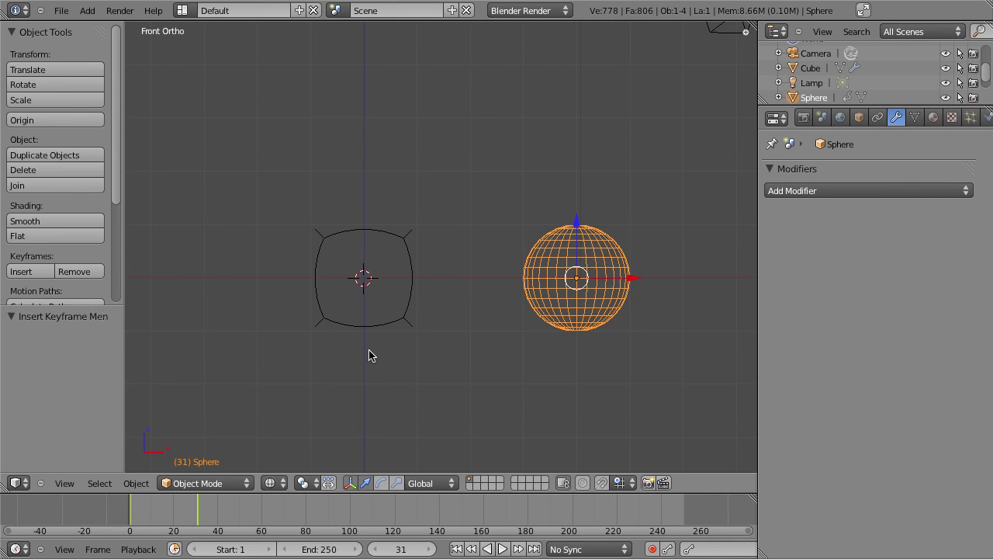
{"action": "key", "text": "Down"}
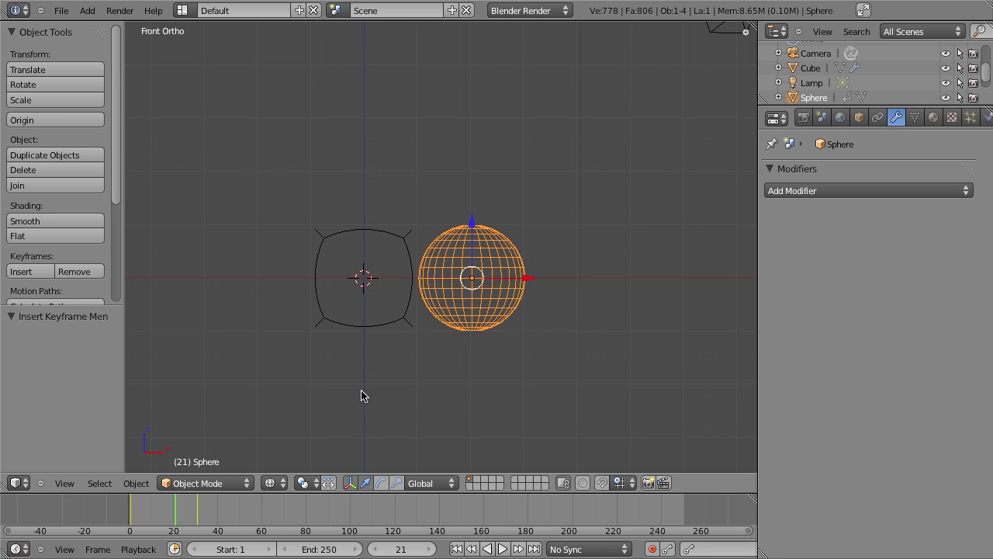
{"action": "key", "text": "Down"}
{"action": "key", "text": "Up"}
{"action": "key", "text": "Up"}
{"action": "key", "text": "alt+i"}
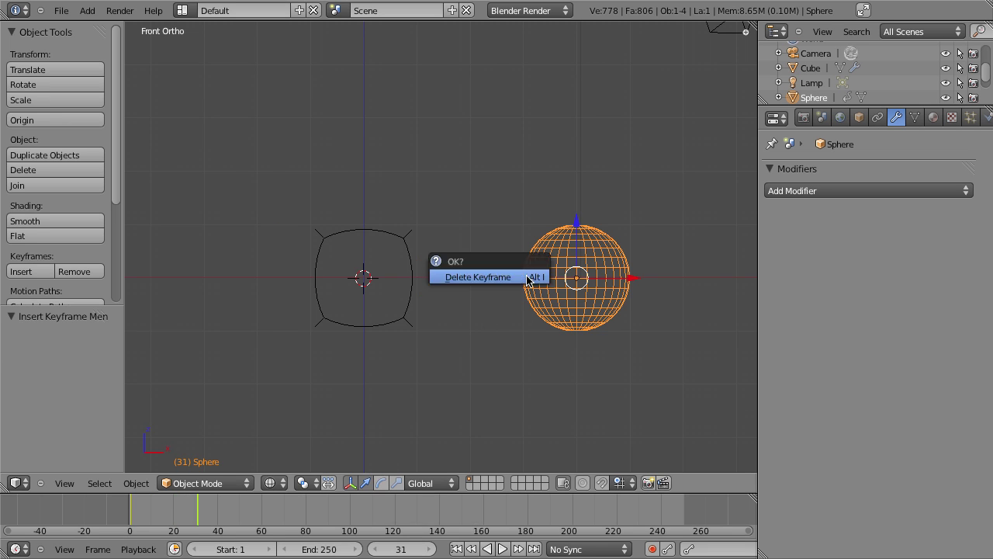
{"action": "left_click", "coordinate": [526, 279]}
{"action": "key", "text": "Up"}
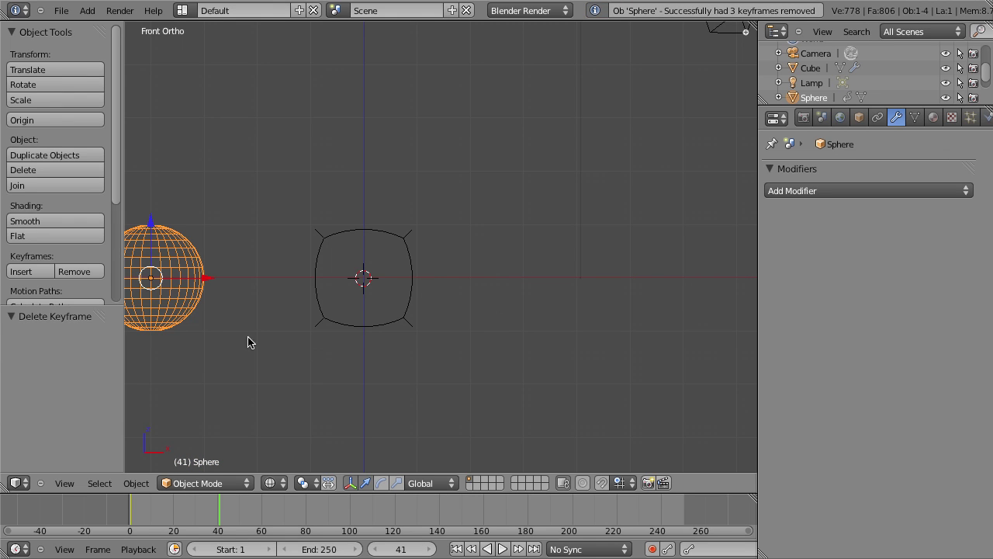
At frame 41, move the sphere to X 8 and keyframe its location
{"action": "key", "text": "g"}
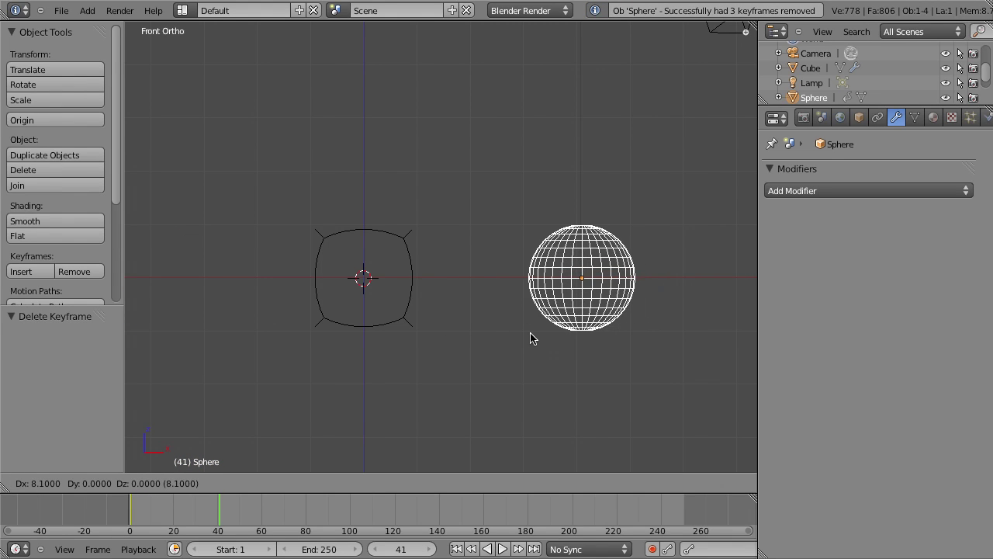
{"action": "left_click", "coordinate": [525, 338]}
{"action": "key", "text": "i"}
{"action": "left_click", "coordinate": [525, 337]}
Keyframe the sphere's location over the cube at frame 21 and play the animation
{"action": "key", "text": "Down"}
{"action": "key", "text": "Down"}
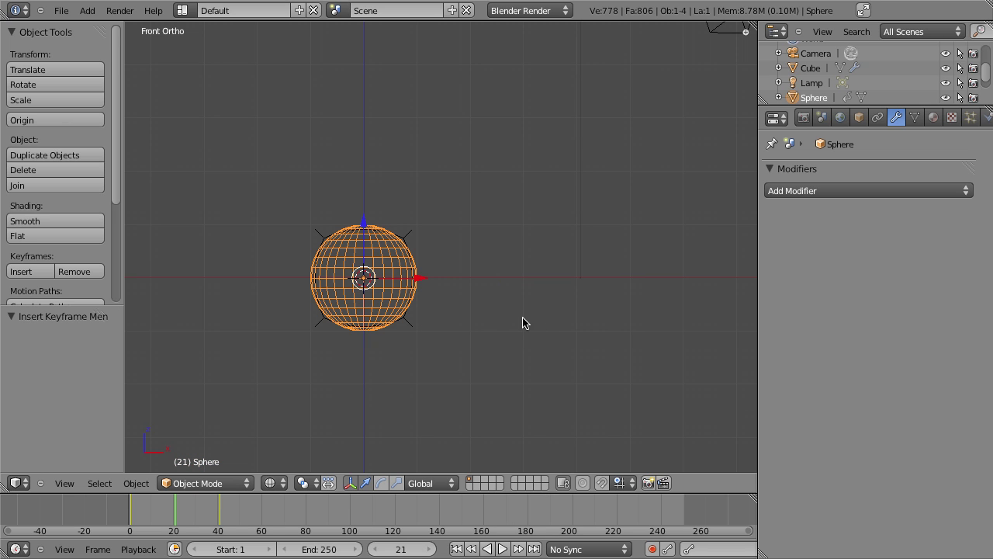
{"action": "key", "text": "i"}
{"action": "left_click", "coordinate": [523, 321]}
{"action": "middle_click_drag", "start_coordinate": [428, 340], "coordinate": [456, 332], "text": "shift"}
{"action": "key", "text": "alt+a"}
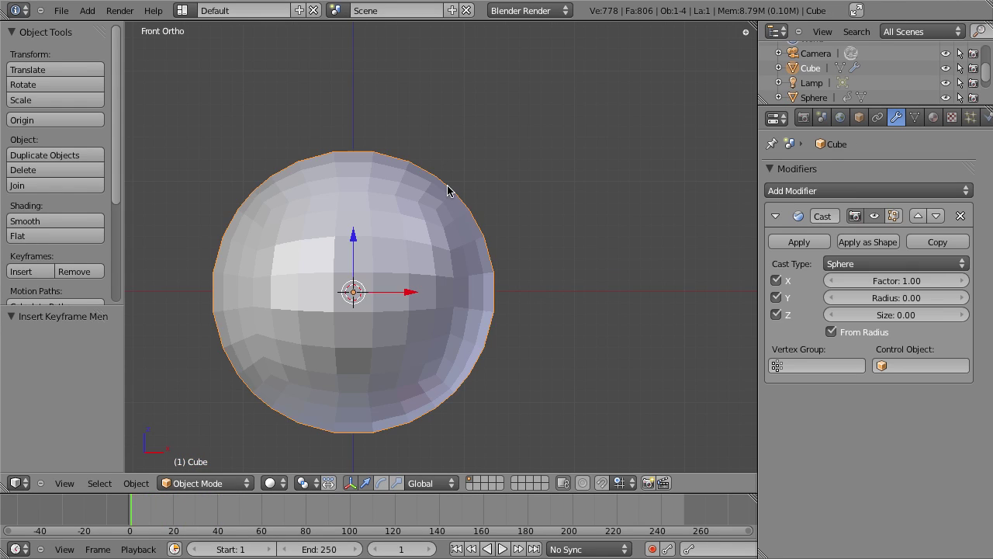
Play to frame 21 and keyframe the Cast Factor at 1.00
{"action": "scroll", "coordinate": [447, 190], "scroll_direction": "down", "scroll_amount": 2}
{"action": "middle_click_drag", "start_coordinate": [470, 284], "coordinate": [521, 206], "text": "shift"}
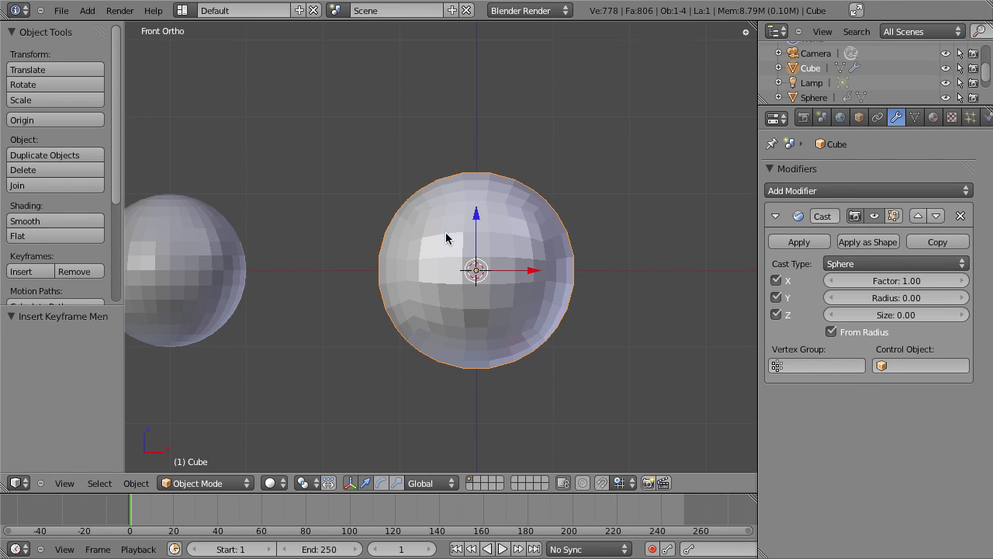
{"action": "middle_click_drag", "start_coordinate": [486, 258], "coordinate": [501, 255], "text": "shift"}
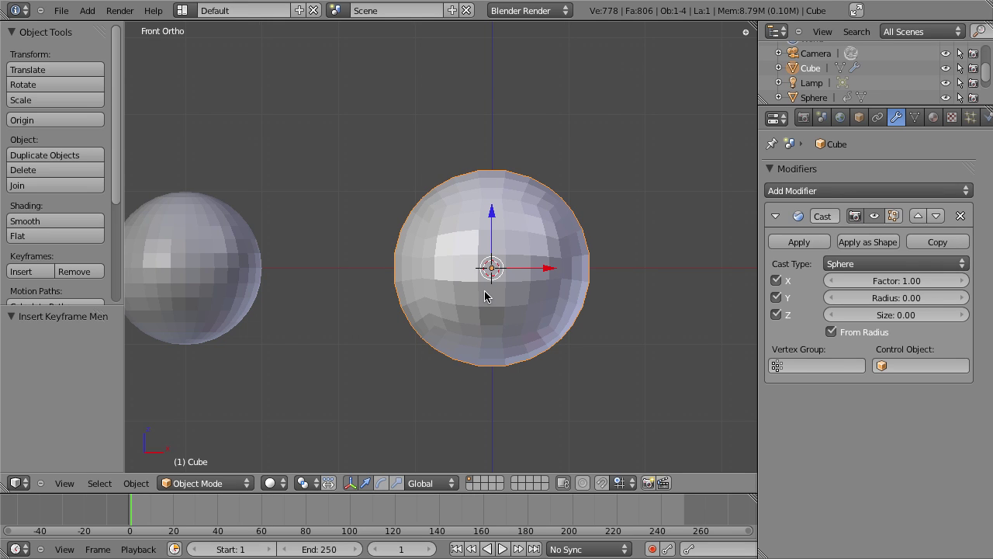
{"action": "key", "text": "alt+a"}
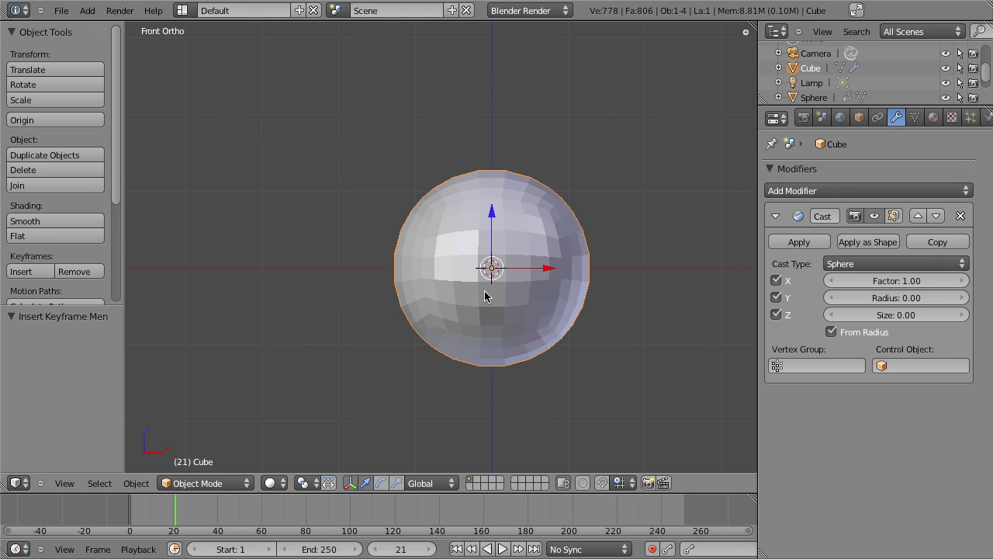
{"action": "key", "text": "z"}
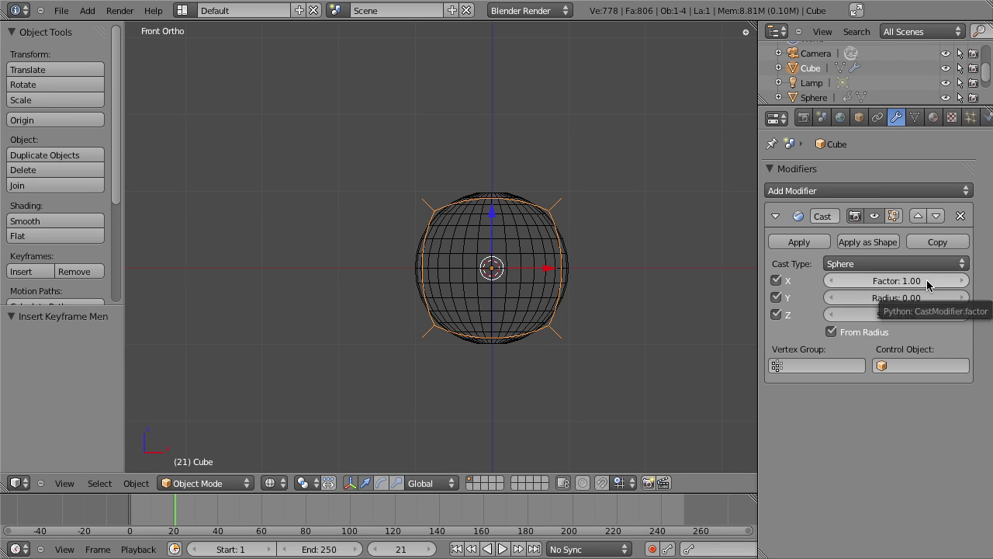
{"action": "key", "text": "i"}
Step to frame 14 and keyframe the Cast Factor at 0.00
{"action": "scroll", "coordinate": [613, 276], "scroll_direction": "down", "scroll_amount": 2}
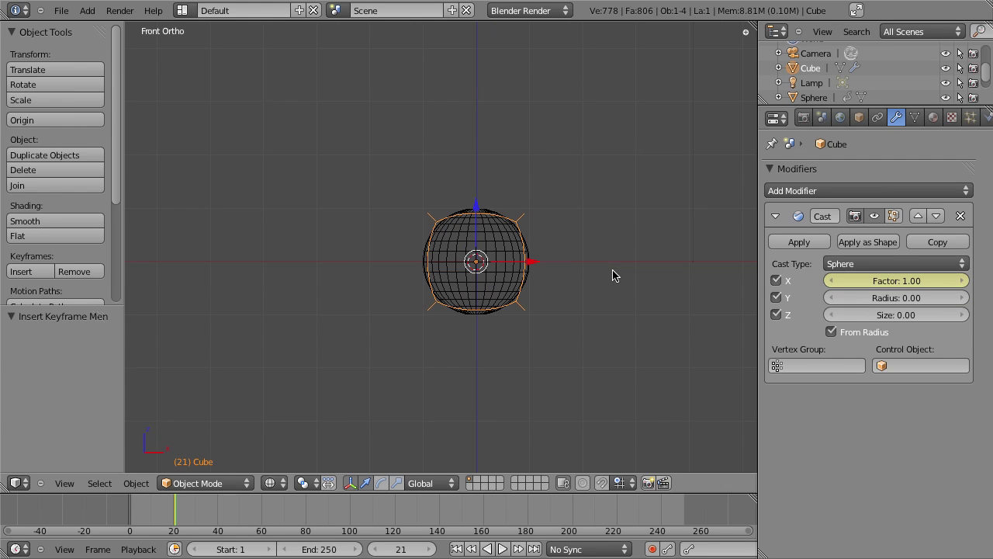
{"action": "key", "text": "z"}
{"action": "key", "text": "z"}
{"action": "key", "text": "Down"}
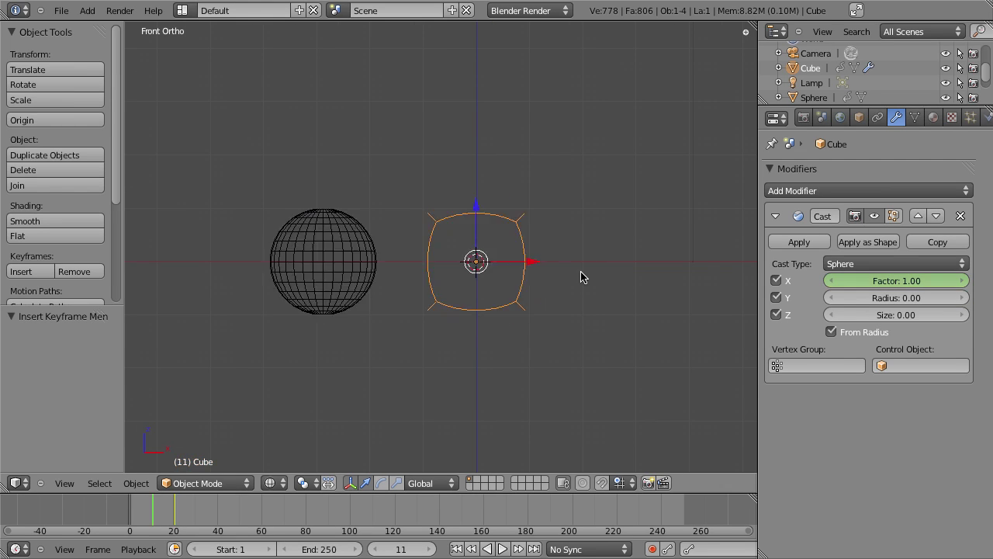
{"action": "scroll", "coordinate": [580, 277], "scroll_direction": "up", "scroll_amount": 3}
{"action": "key", "text": "z"}
{"action": "key", "text": "Right"}
{"action": "key", "text": "Right"}
{"action": "key", "text": "Right"}
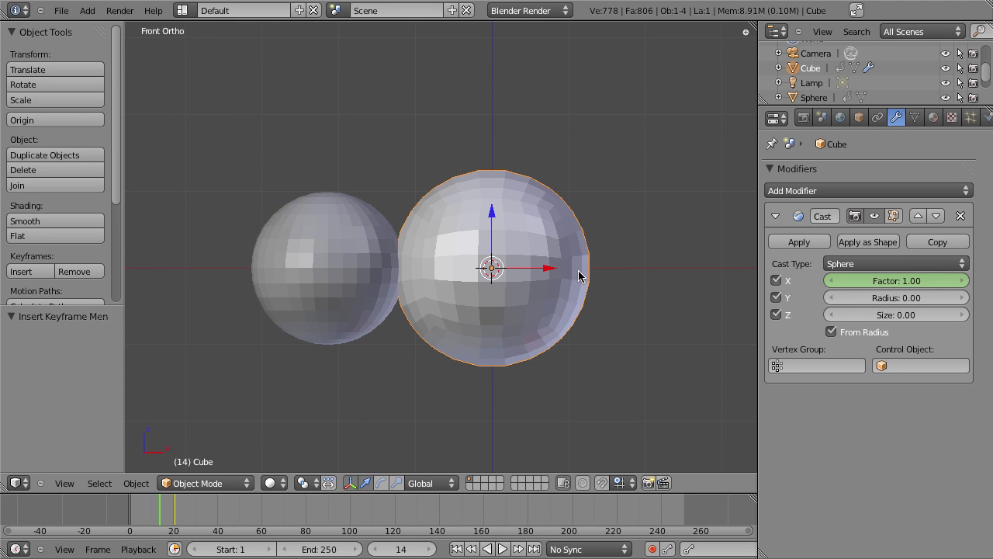
{"action": "key", "text": "z"}
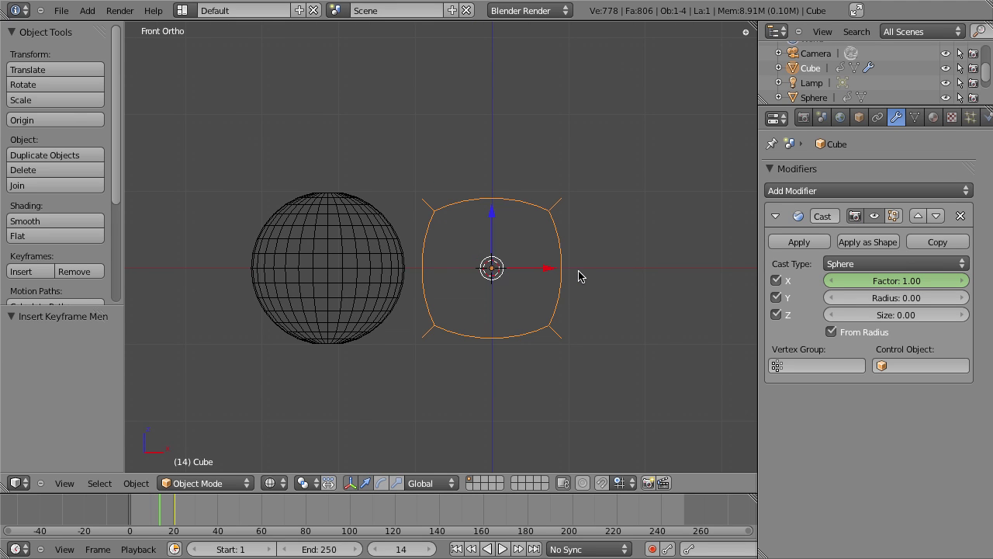
{"action": "key", "text": "z"}
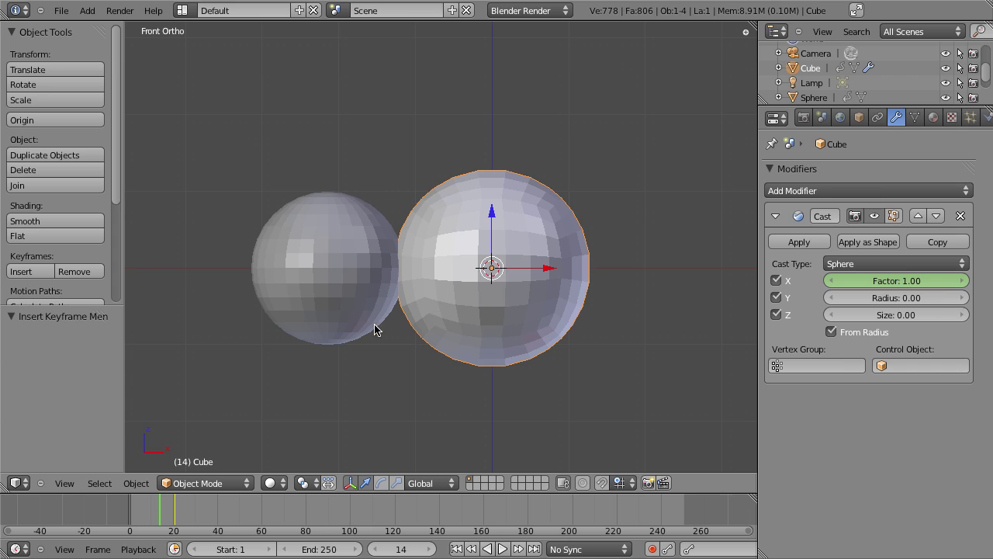
{"action": "left_click", "coordinate": [910, 281]}
{"action": "type", "text": "0"}
{"action": "key", "text": "Return"}
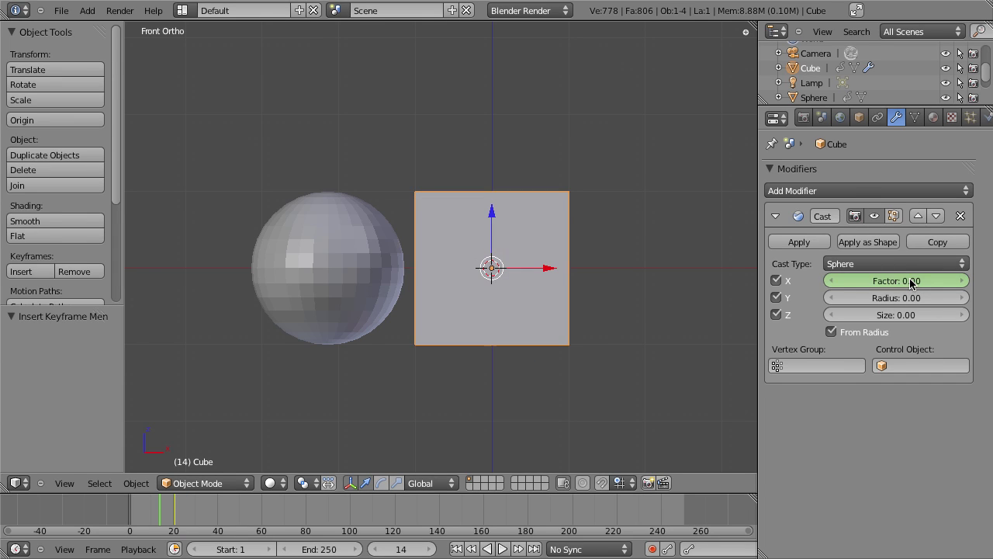
{"action": "key", "text": "i"}
Step forward past the sphere's pass and set the Cast Factor to 0.00 at frame 29
{"action": "key", "text": "z"}
{"action": "key", "text": "z"}
{"action": "key", "text": "Right"}
{"action": "key", "text": "Right"}
{"action": "key", "text": "Right"}
{"action": "key", "text": "Right"}
{"action": "key", "text": "Right"}
{"action": "key", "text": "Right"}
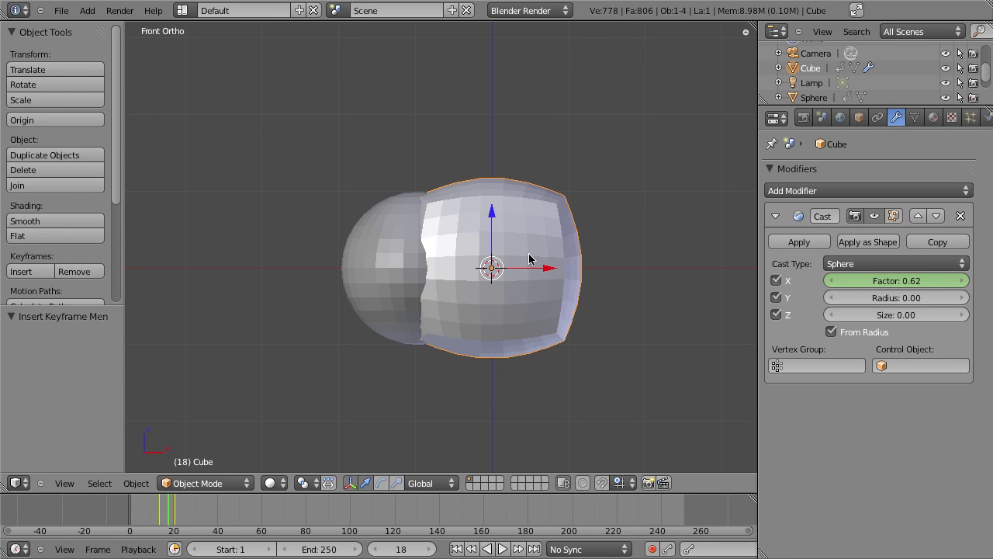
{"action": "key", "text": "z"}
{"action": "key", "text": "Right"}
{"action": "key", "text": "Right"}
{"action": "key", "text": "Right"}
{"action": "key", "text": "Right"}
{"action": "key", "text": "Right"}
{"action": "key", "text": "Right"}
{"action": "key", "text": "Right"}
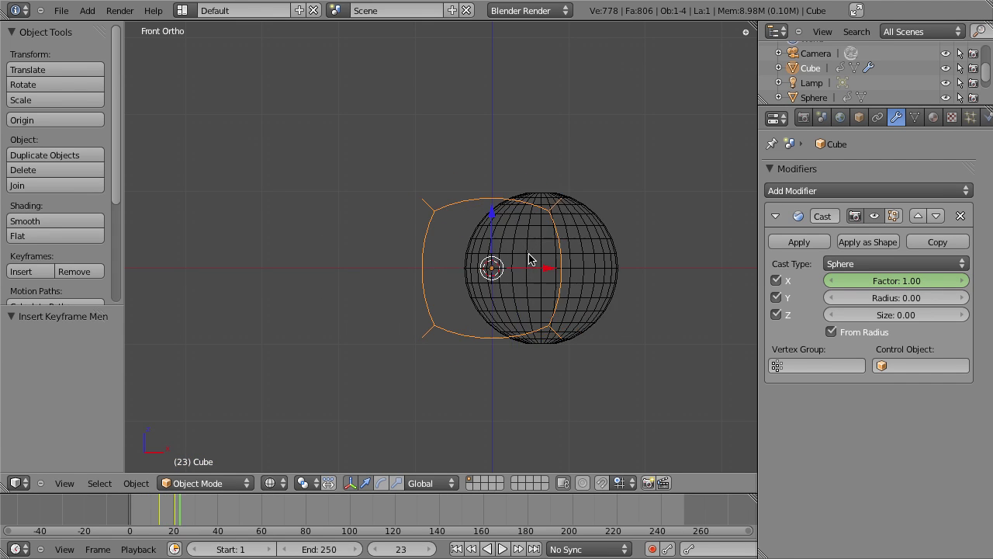
{"action": "key", "text": "z"}
{"action": "key", "text": "Right"}
{"action": "key", "text": "Right"}
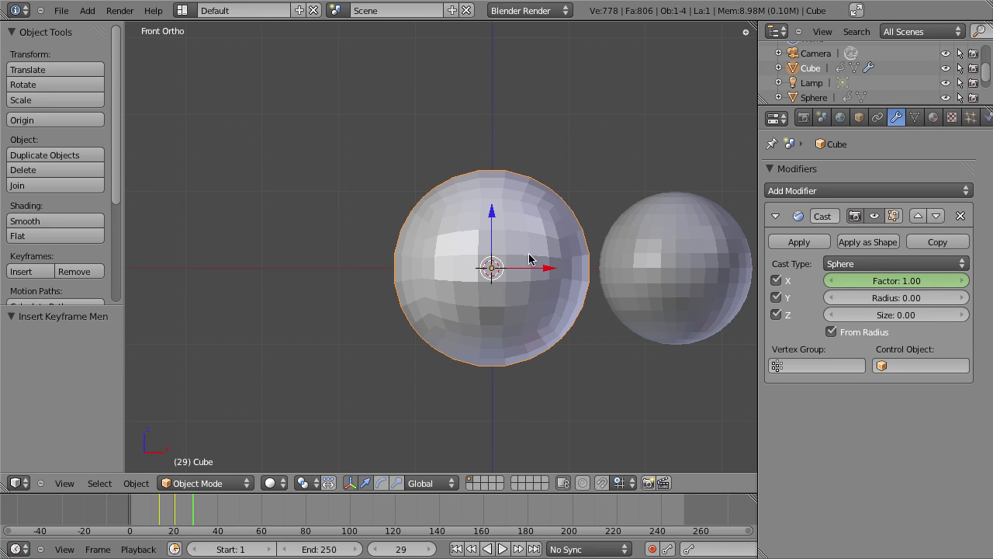
{"action": "left_click", "coordinate": [900, 281]}
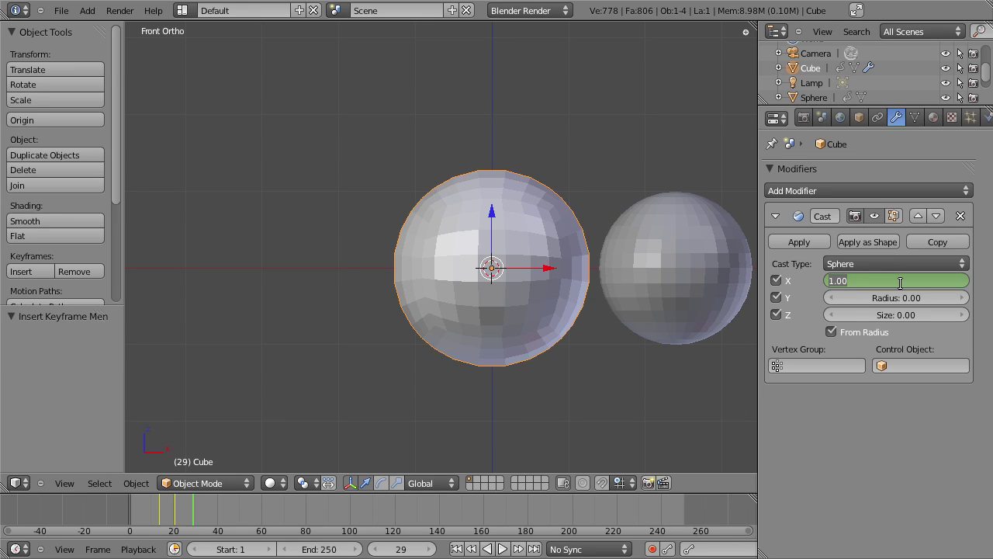
{"action": "type", "text": "0"}
{"action": "key", "text": "Return"}
{"action": "scroll", "coordinate": [547, 318], "scroll_direction": "down", "scroll_amount": 4}
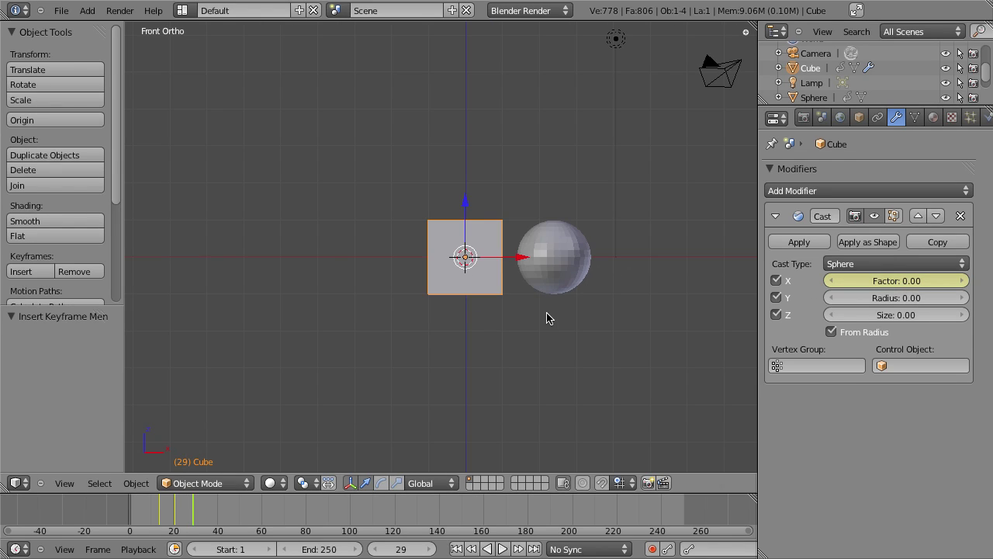
Play the animation from frame 1, then stop and return to the start
{"action": "key", "text": "shift+Left"}
{"action": "middle_click_drag", "start_coordinate": [557, 314], "coordinate": [490, 347], "text": "shift"}
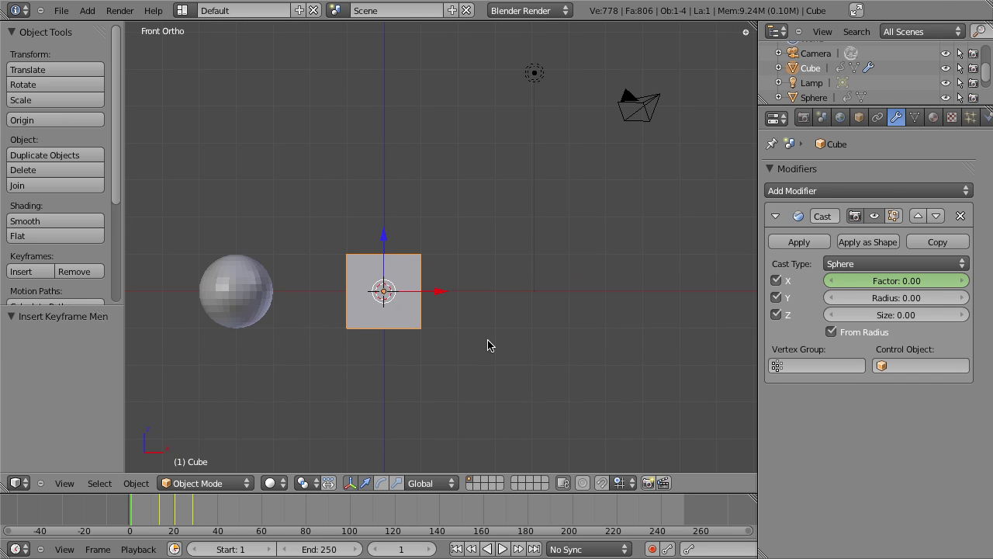
{"action": "key", "text": "alt+a"}
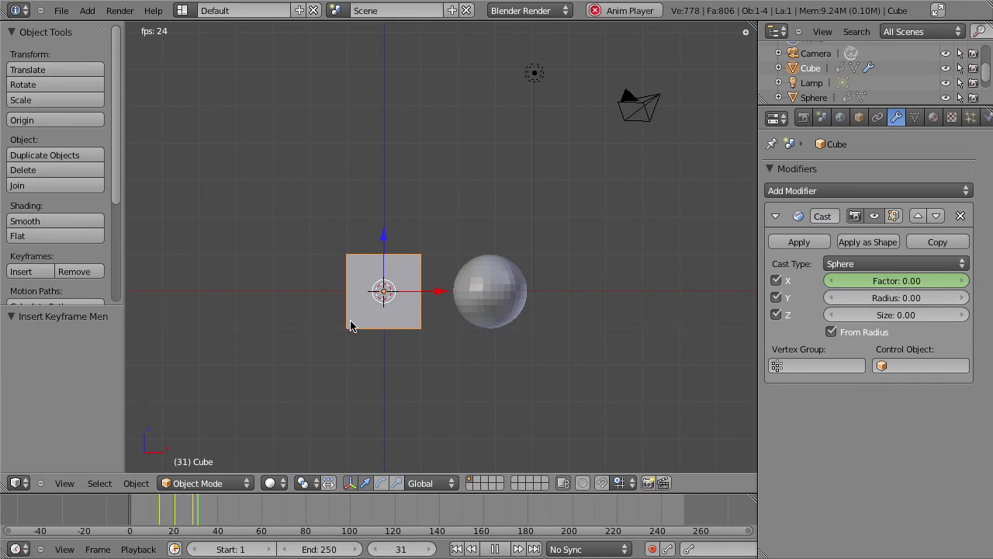
{"action": "middle_click_drag", "start_coordinate": [358, 348], "coordinate": [422, 328], "text": "shift"}
{"action": "key", "text": "alt+a"}
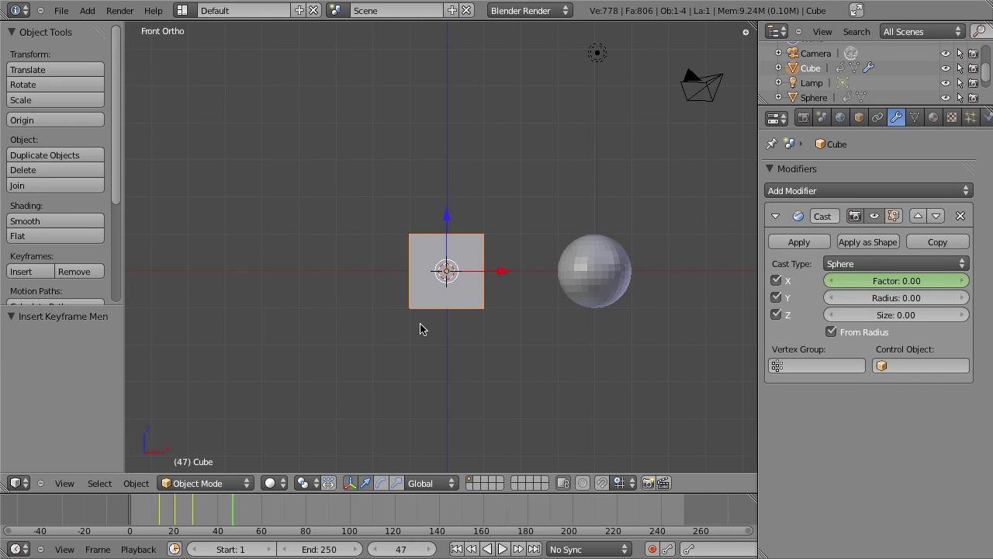
{"action": "key", "text": "shift+Left"}
Step to frame 17, where the factor is 0.39, and reselect the cube in wireframe
{"action": "key", "text": "Right"}
{"action": "key", "text": "Right"}
{"action": "key", "text": "Right"}
{"action": "key", "text": "Right"}
{"action": "key", "text": "Right"}
{"action": "key", "text": "Right"}
{"action": "key", "text": "Right"}
{"action": "key", "text": "Right"}
{"action": "key", "text": "Right"}
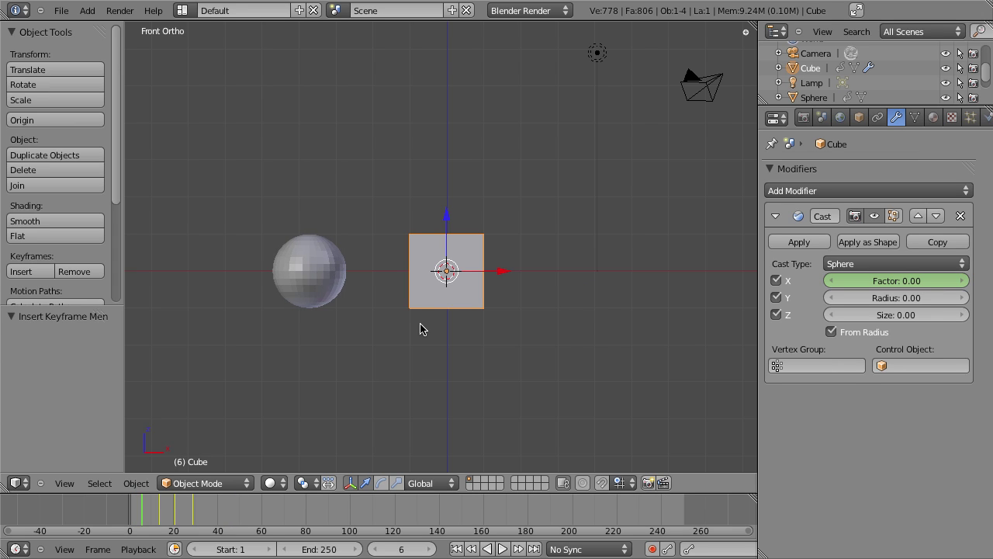
{"action": "key", "text": "Right"}
{"action": "key", "text": "Right"}
{"action": "key", "text": "Right"}
{"action": "key", "text": "Right"}
{"action": "key", "text": "Right"}
{"action": "key", "text": "Right"}
{"action": "key", "text": "Right"}
{"action": "key", "text": "Right"}
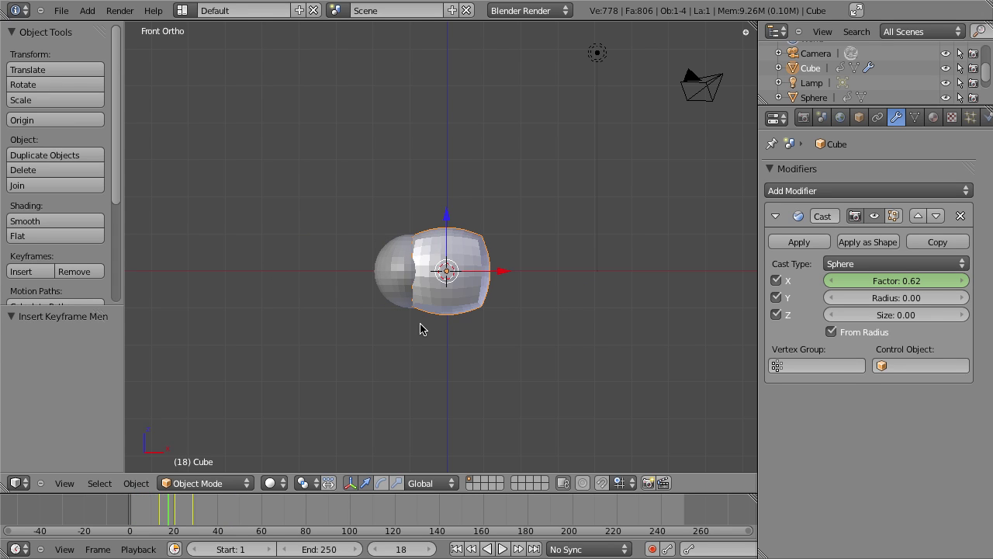
{"action": "key", "text": "Left"}
{"action": "scroll", "coordinate": [419, 329], "scroll_direction": "up", "scroll_amount": 3}
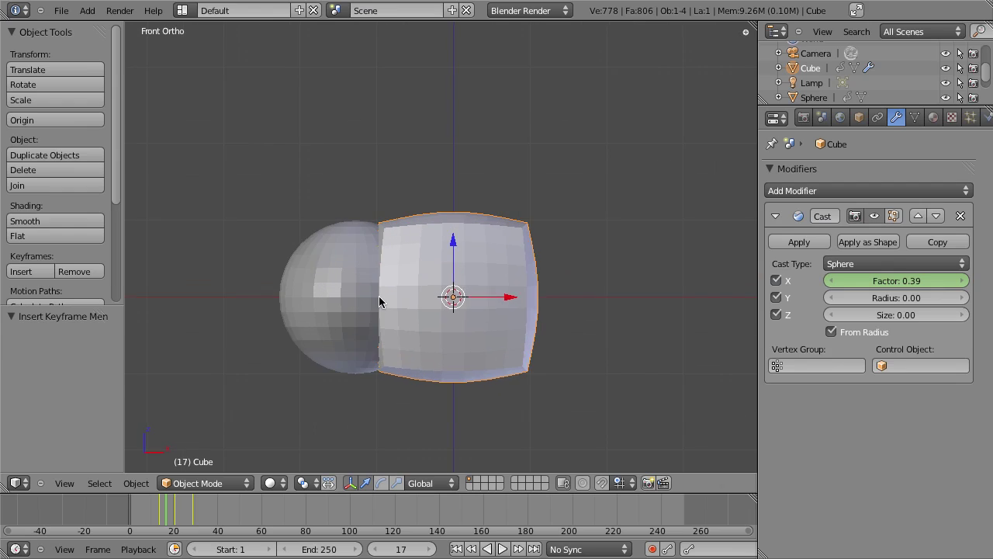
{"action": "right_click", "coordinate": [371, 289]}
{"action": "key", "text": "z"}
{"action": "key", "text": "z"}
{"action": "key", "text": "z"}
{"action": "key", "text": "z"}
{"action": "right_click", "coordinate": [436, 231]}
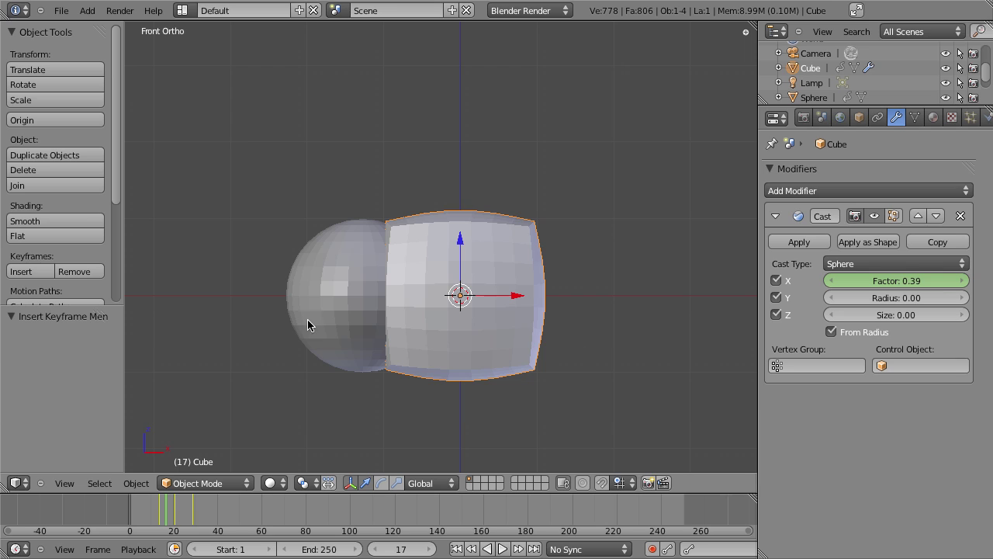
Make Sphere the Cast control object, then step through the sphere's pass and play
{"action": "left_click", "coordinate": [944, 363]}
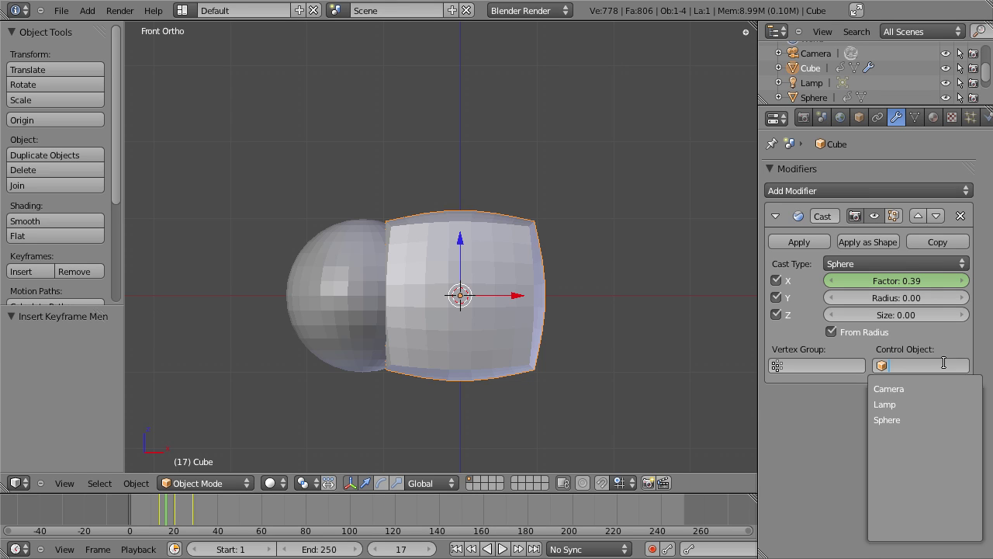
{"action": "left_click", "coordinate": [928, 413]}
{"action": "key", "text": "Left"}
{"action": "key", "text": "Left"}
{"action": "key", "text": "Left"}
{"action": "key", "text": "Left"}
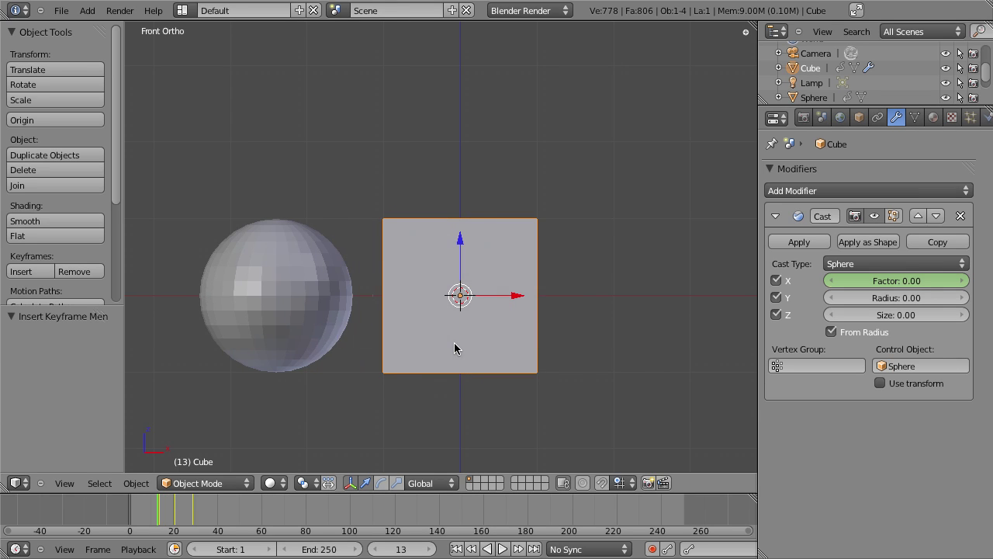
{"action": "key", "text": "Right"}
{"action": "key", "text": "Right"}
{"action": "key", "text": "Right"}
{"action": "key", "text": "Right"}
{"action": "key", "text": "Right"}
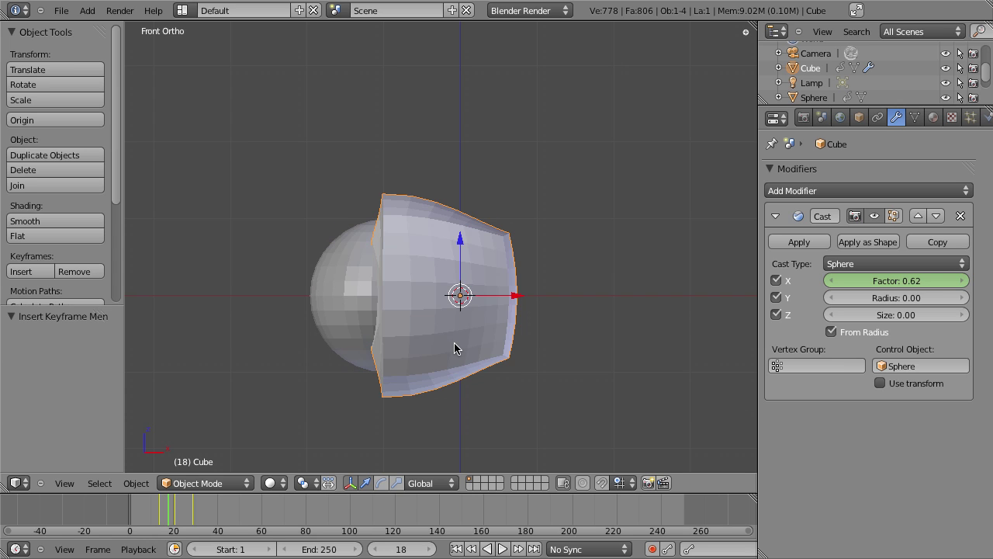
{"action": "key", "text": "Right"}
{"action": "key", "text": "Right"}
{"action": "key", "text": "Right"}
{"action": "key", "text": "Right"}
{"action": "key", "text": "Right"}
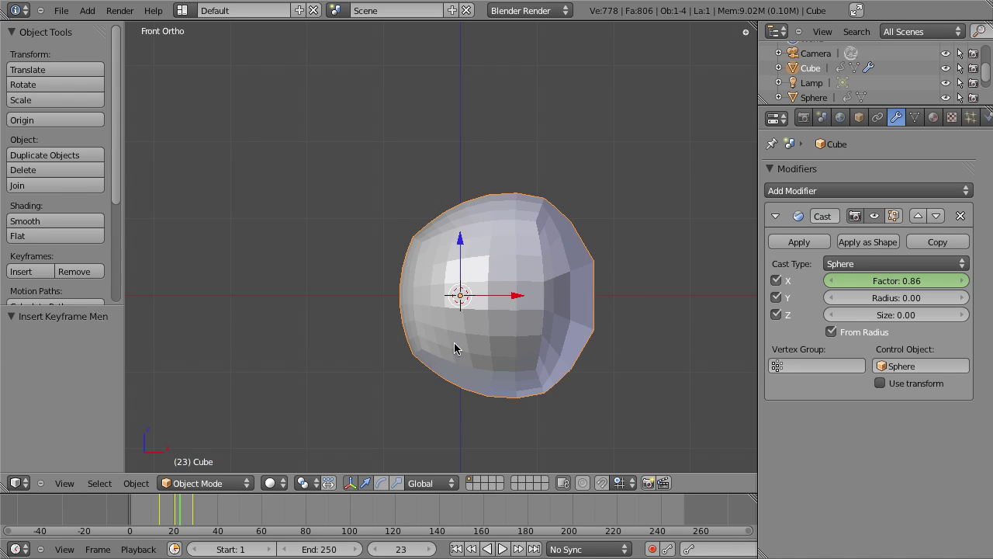
{"action": "key", "text": "Right"}
{"action": "key", "text": "Right"}
{"action": "key", "text": "Right"}
{"action": "key", "text": "Right"}
{"action": "key", "text": "Right"}
{"action": "key", "text": "Right"}
{"action": "key", "text": "Right"}
{"action": "key", "text": "Right"}
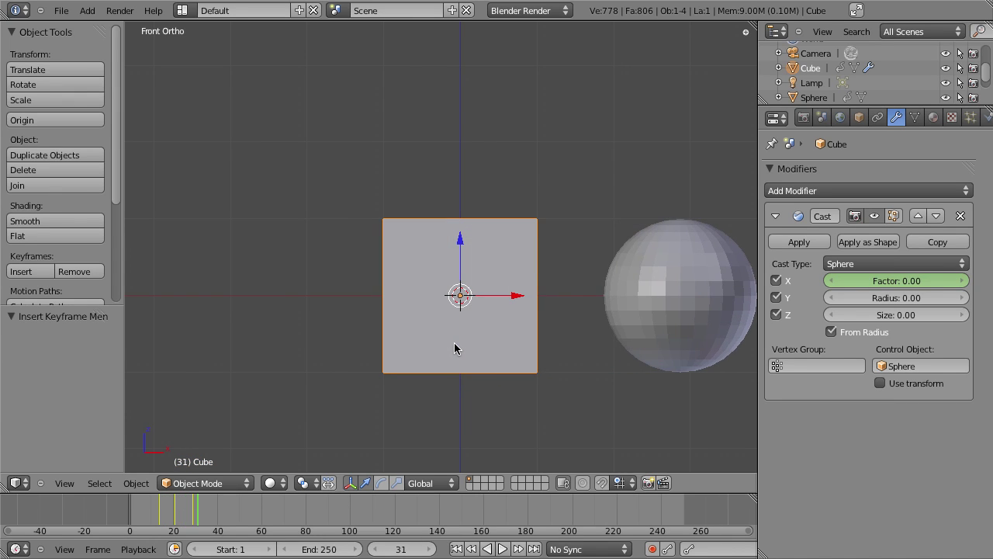
{"action": "scroll", "coordinate": [455, 349], "scroll_direction": "down", "scroll_amount": 2}
{"action": "key", "text": "alt+a"}
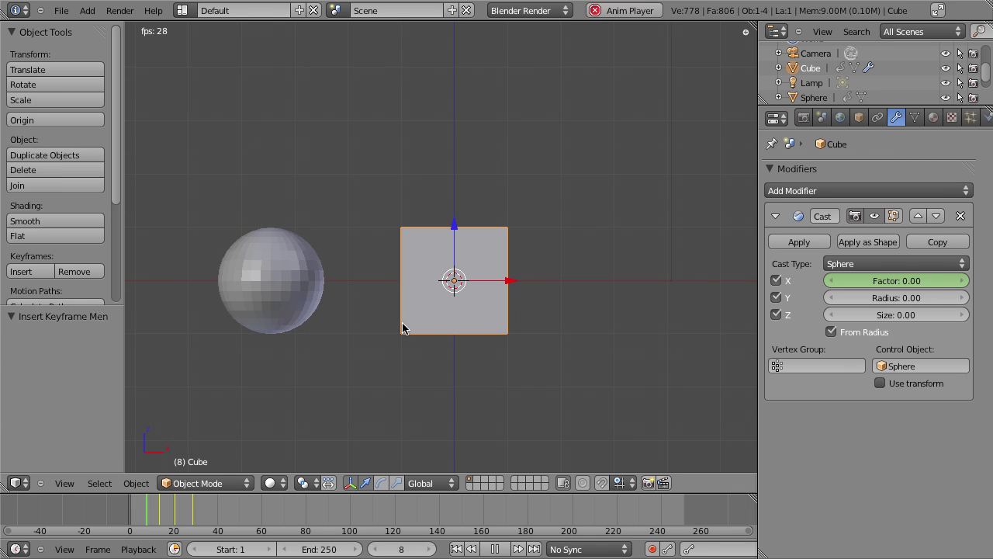
Orbit to a tilted view, replay the animation, and zoom around the cube at frame 28
{"action": "middle_click_drag", "start_coordinate": [460, 266], "coordinate": [381, 295]}
{"action": "key", "text": "Escape"}
{"action": "middle_click_drag", "start_coordinate": [327, 311], "coordinate": [339, 294]}
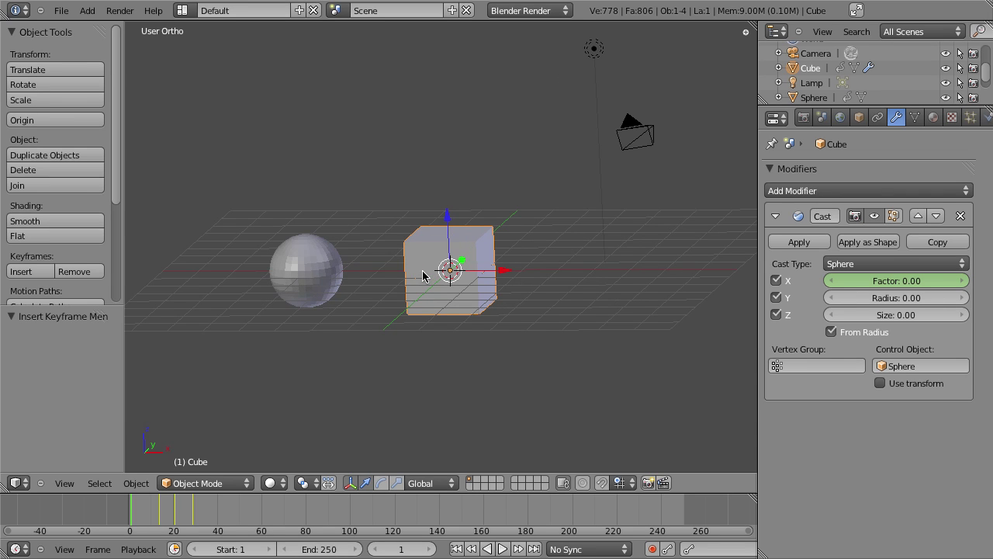
{"action": "key", "text": "alt+a"}
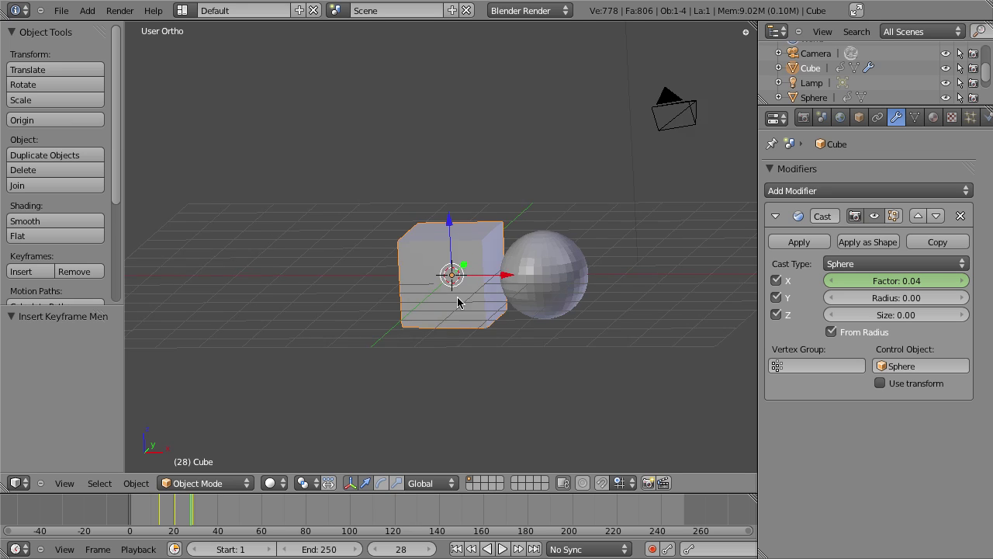
{"action": "scroll", "coordinate": [459, 303], "scroll_direction": "up", "scroll_amount": 3}
{"action": "scroll", "coordinate": [461, 370], "scroll_direction": "up", "scroll_amount": 3}
{"action": "middle_click_drag", "start_coordinate": [465, 342], "coordinate": [472, 320], "text": "shift"}
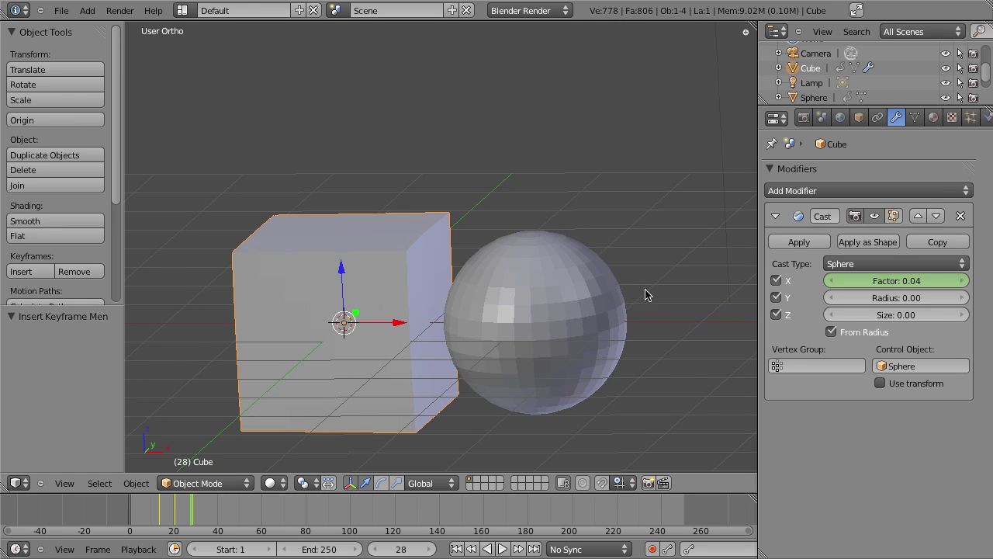
{"action": "scroll", "coordinate": [637, 326], "scroll_direction": "down", "scroll_amount": 3}
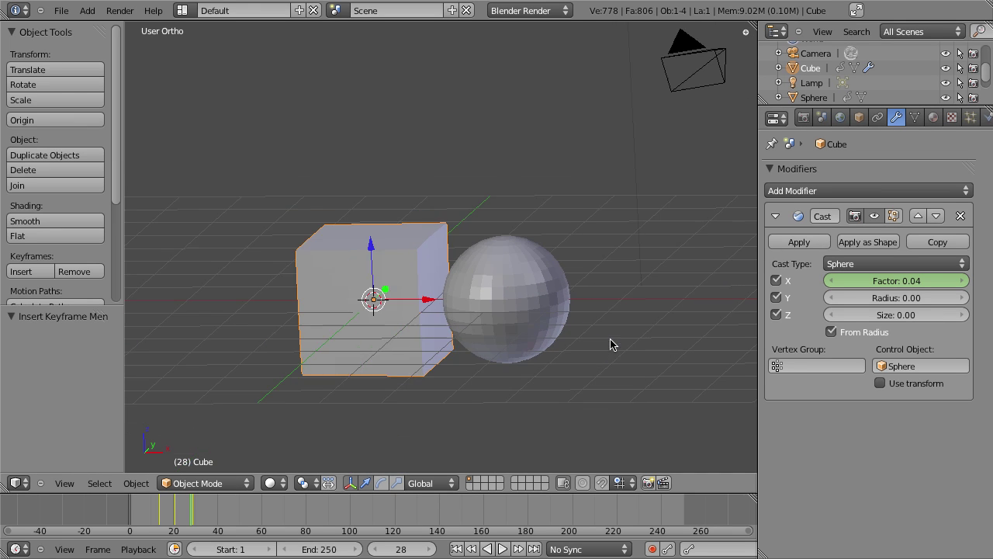
{"action": "middle_click_drag", "start_coordinate": [612, 344], "coordinate": [411, 326]}
{"action": "scroll", "coordinate": [632, 297], "scroll_direction": "up", "scroll_amount": 3}
{"action": "middle_click_drag", "start_coordinate": [506, 233], "coordinate": [637, 236]}
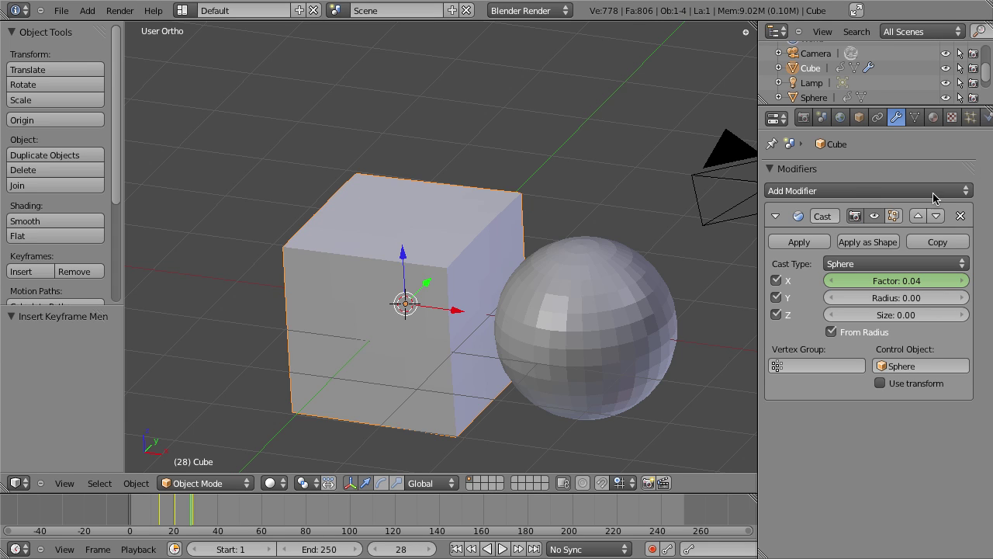
{"action": "left_click", "coordinate": [988, 117]}
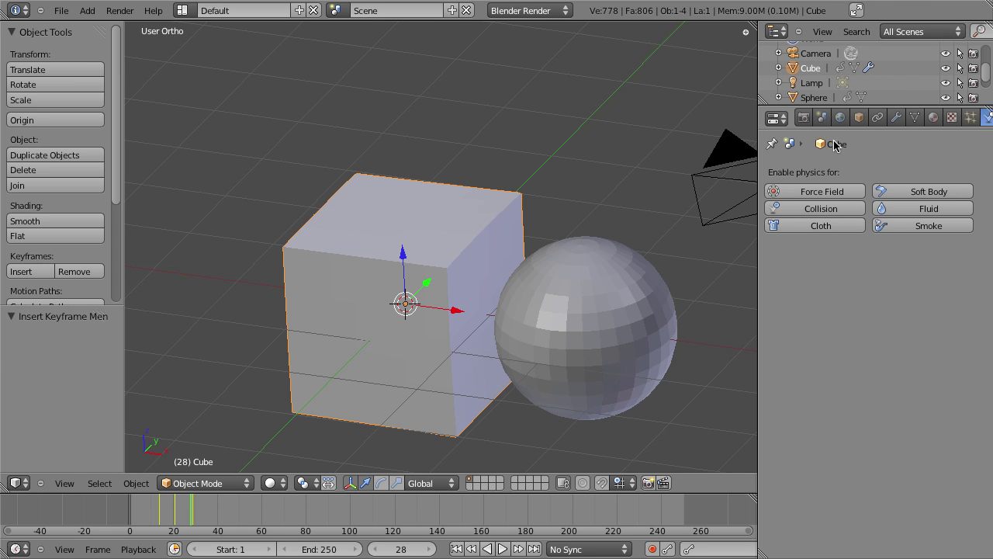
{"action": "scroll", "coordinate": [620, 255], "scroll_direction": "down", "scroll_amount": 2}
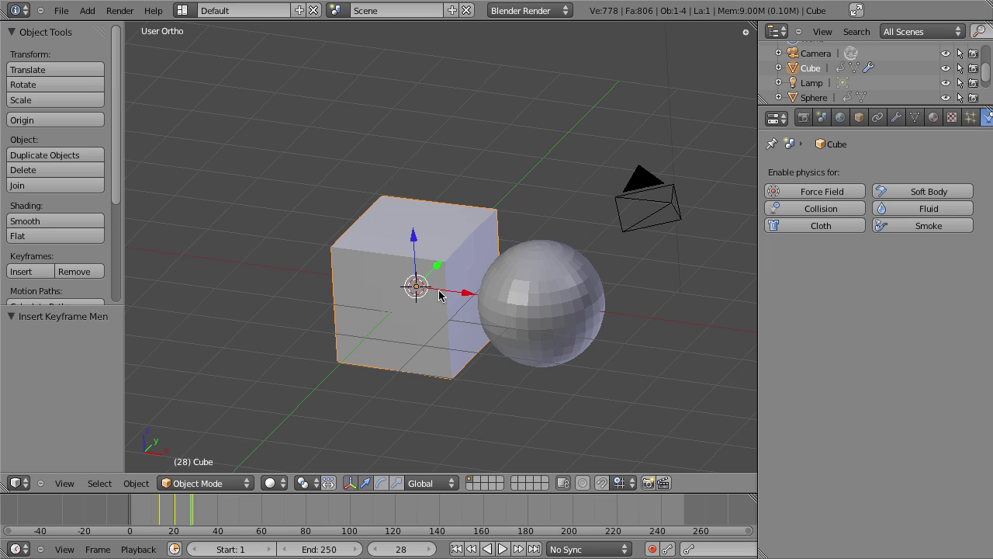
{"action": "scroll", "coordinate": [440, 295], "scroll_direction": "down", "scroll_amount": 2}
{"action": "middle_click_drag", "start_coordinate": [418, 303], "coordinate": [466, 288]}
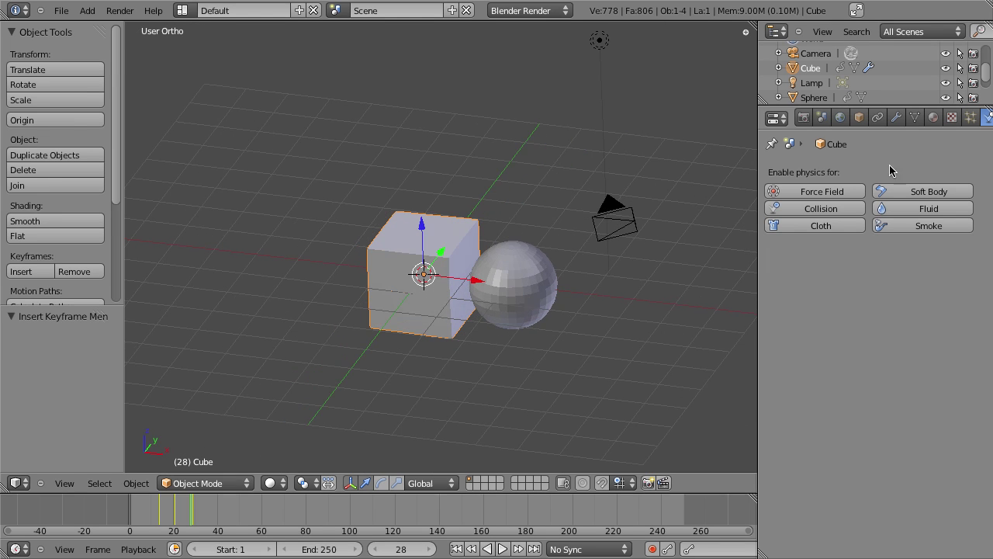
{"action": "left_click", "coordinate": [897, 118]}
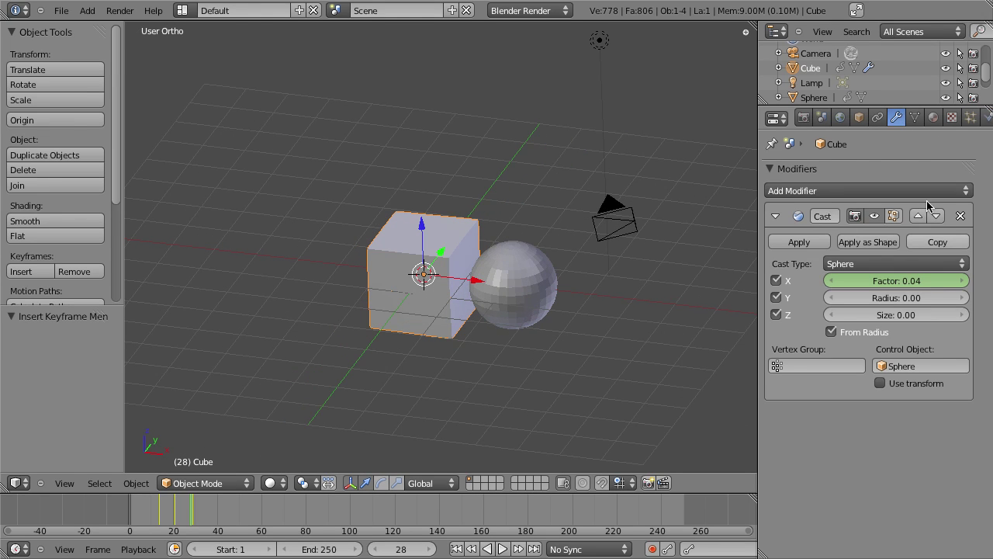